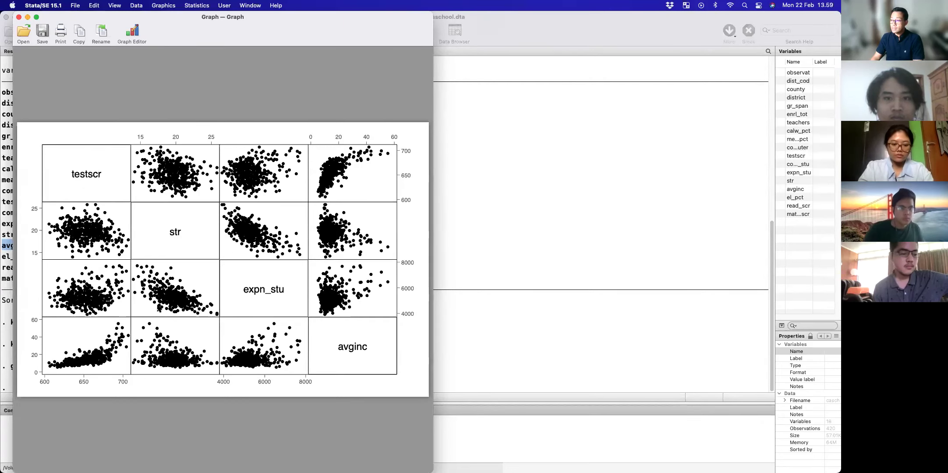
Circle the testscr and avginc labels and mark their shared scatterplot in the graph matrix, and close the graph window.
mouse_move(103, 155)
left_mouse_down()
mouse_move(80, 155)
mouse_move(105, 140)
left_mouse_up()
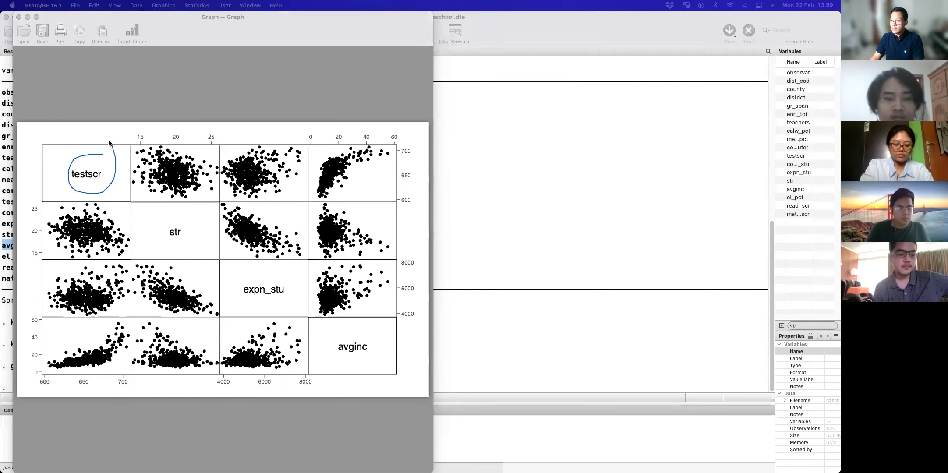
mouse_move(360, 328)
left_mouse_down()
mouse_move(316, 356)
mouse_move(381, 356)
mouse_move(361, 329)
left_mouse_up()
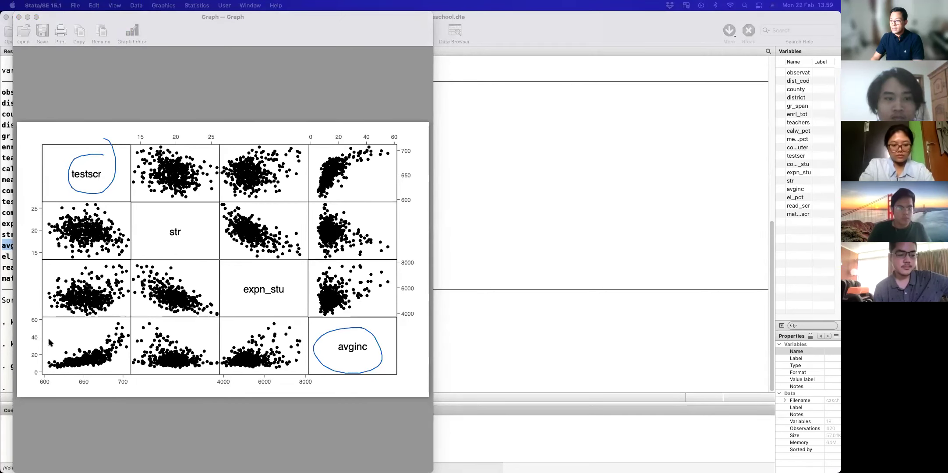
mouse_move(89, 335)
left_mouse_down()
mouse_move(61, 379)
mouse_move(144, 347)
mouse_move(114, 316)
mouse_move(95, 321)
left_mouse_up()
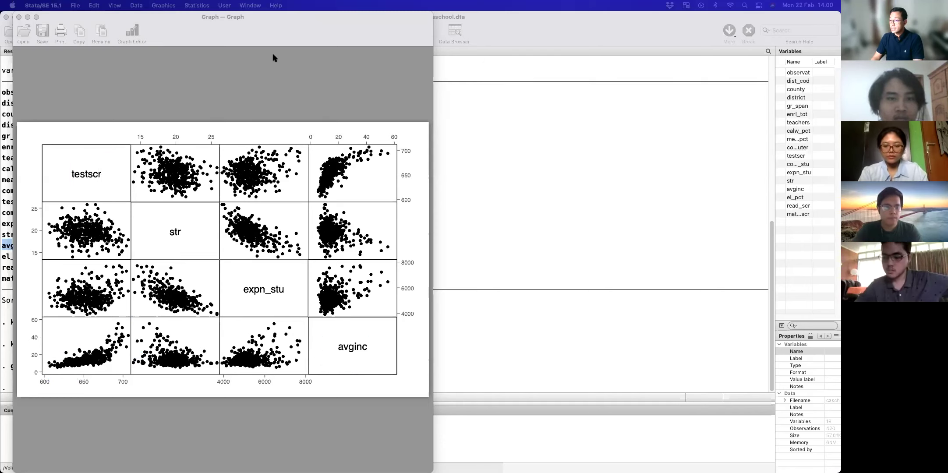
key("super+w")
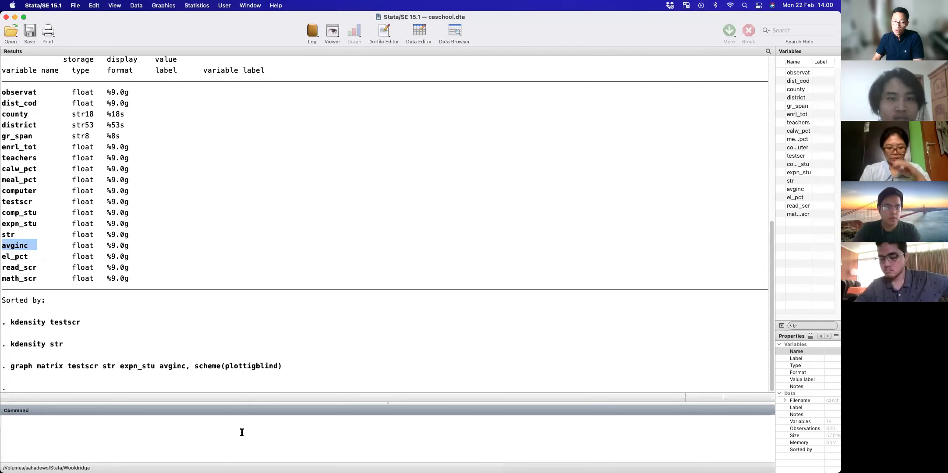
Regress testscr on expn_stu with the reg command and highlight the expn_stu coefficient in the output.
type("regress")
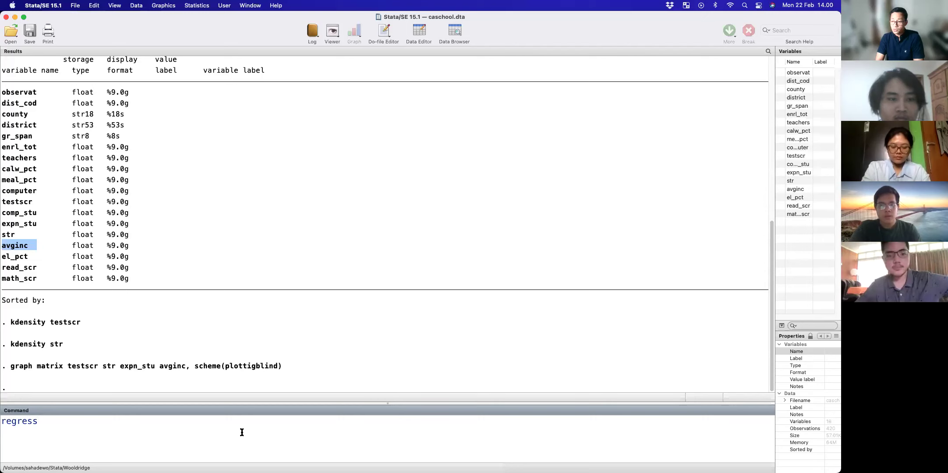
key("BackSpace")
key("BackSpace")
key("BackSpace")
key("BackSpace")
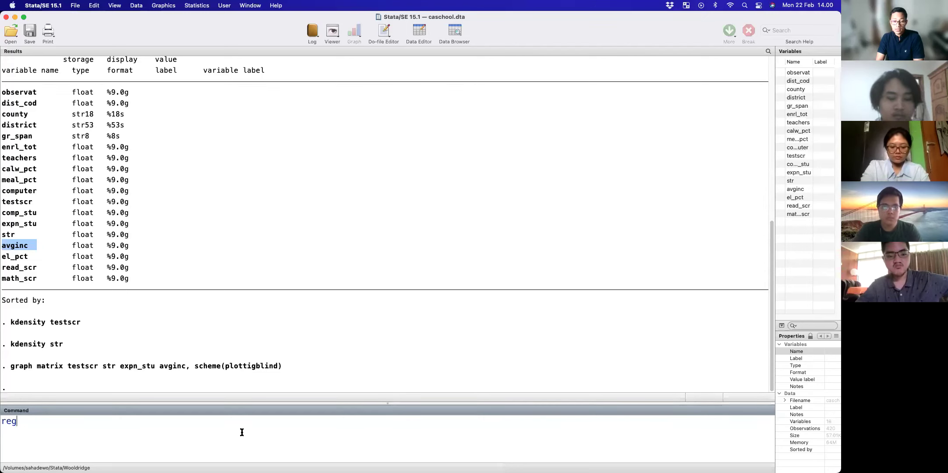
type("testsc")
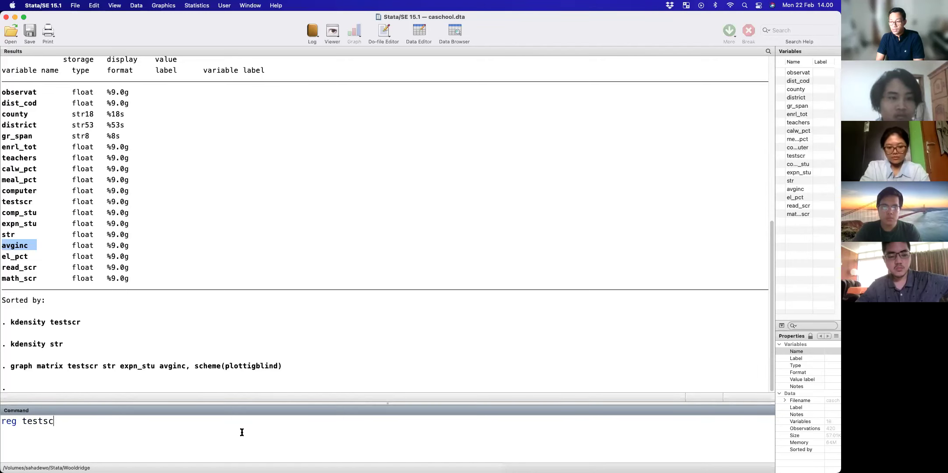
type("r expn_stu")
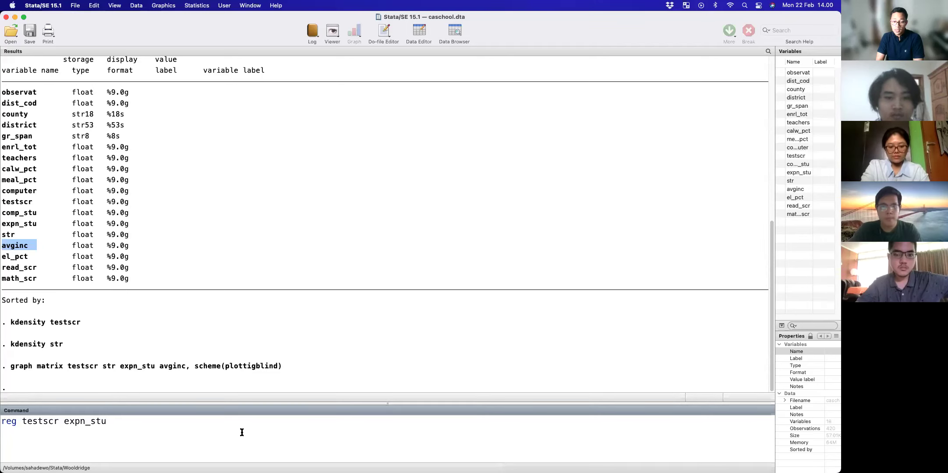
key("Return")
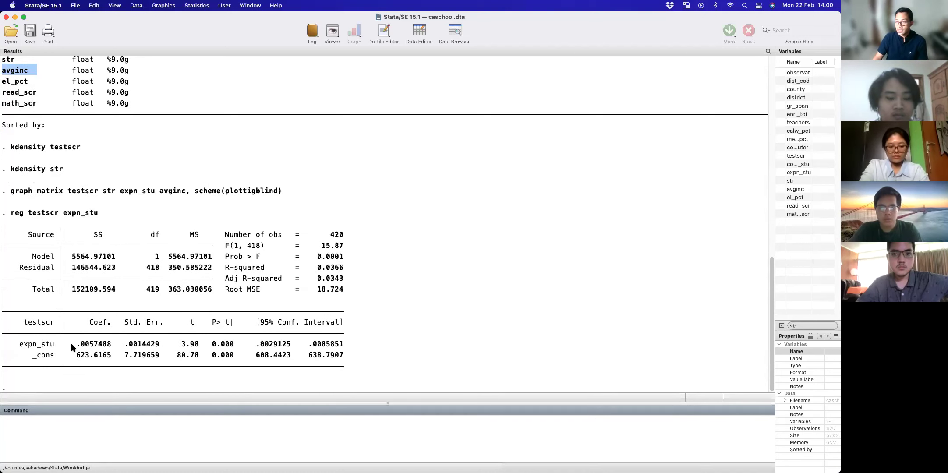
left_click_drag(73, 344, 110, 346)
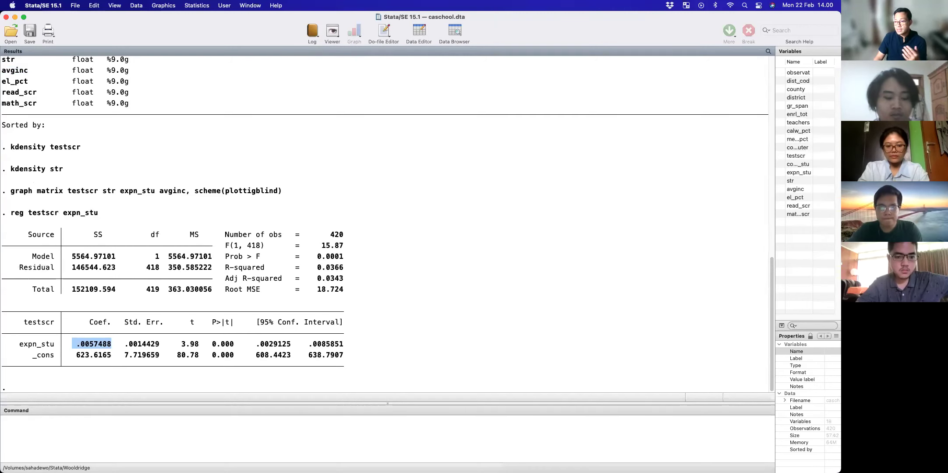
left_click_drag(74, 344, 110, 347)
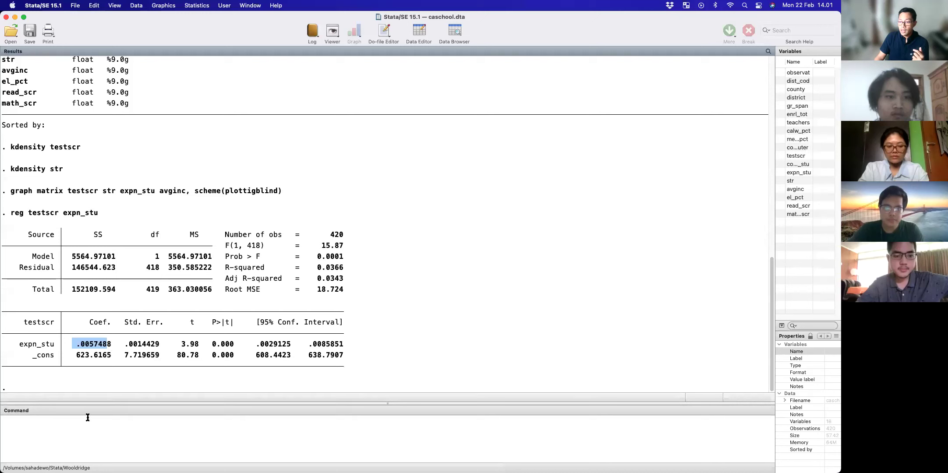
Regress testscr on expn_stu and str, and highlight the expn_stu coefficient in both regression outputs for comparison.
left_click(90, 438)
type("reg ")
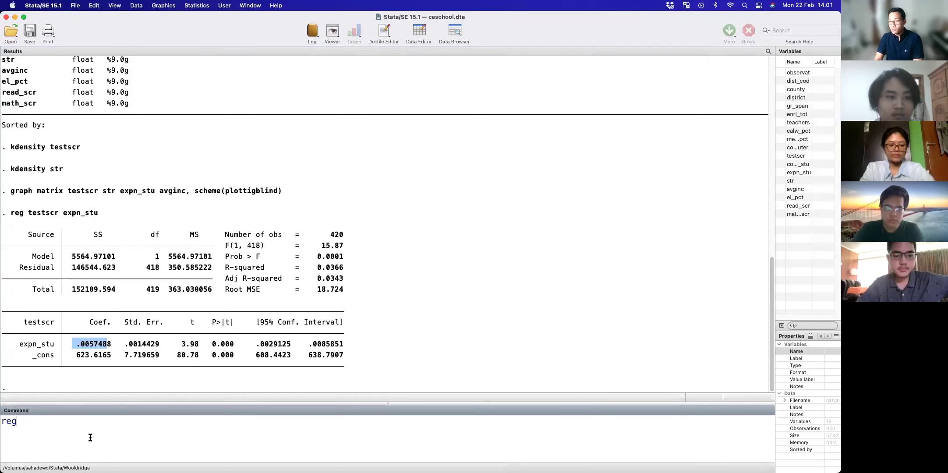
type("testsc")
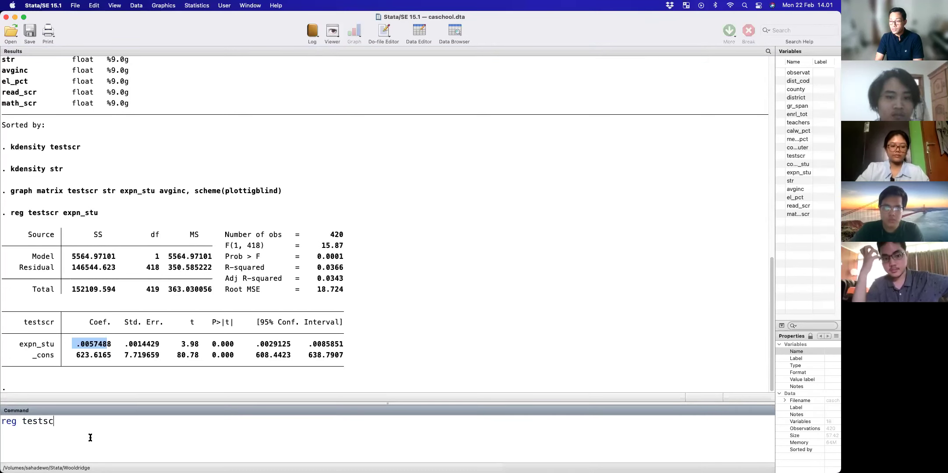
type("r expn_stu")
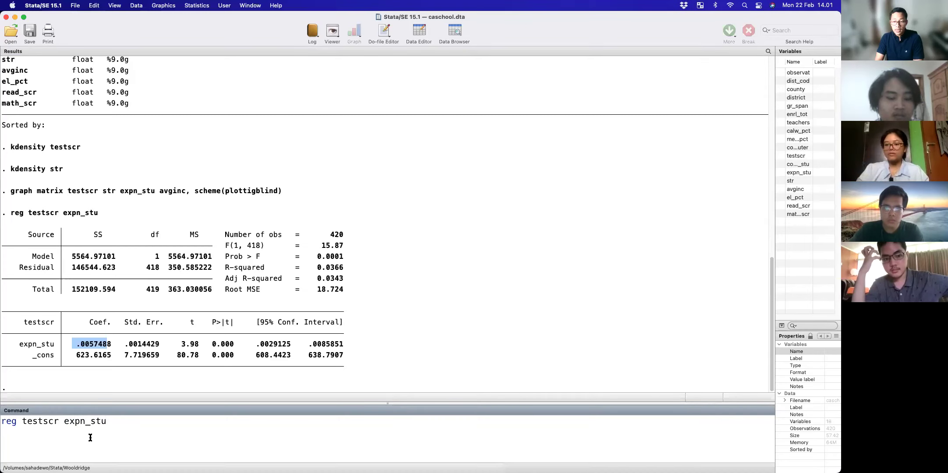
type(" str")
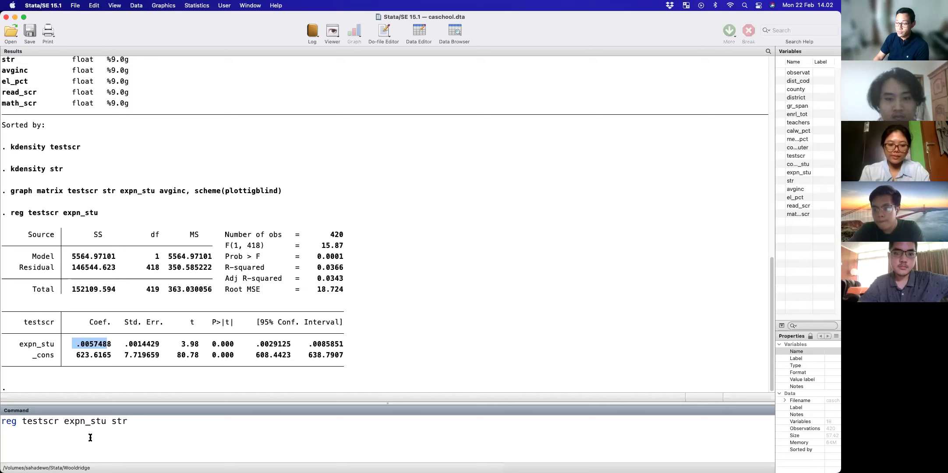
key("Return")
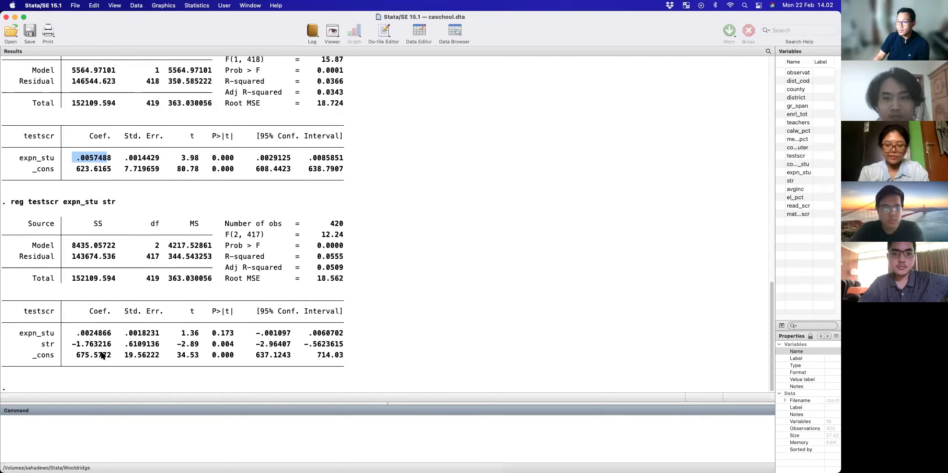
left_click_drag(83, 160, 112, 160)
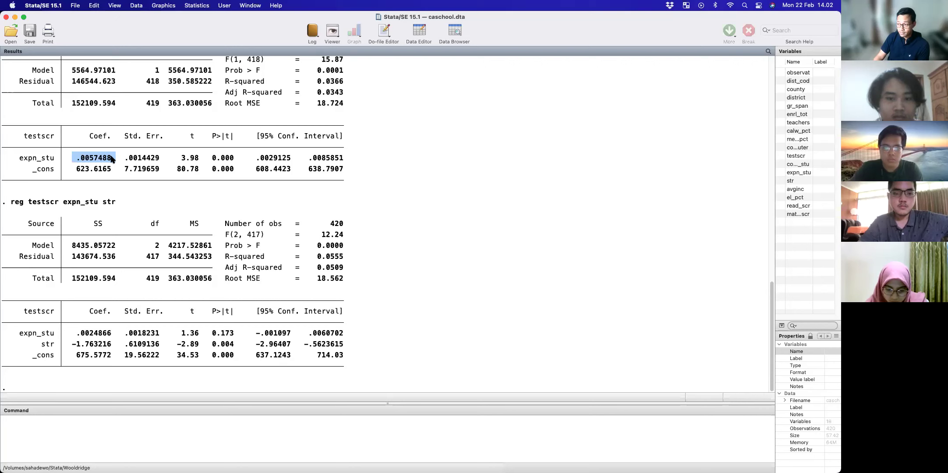
left_click_drag(77, 334, 109, 335)
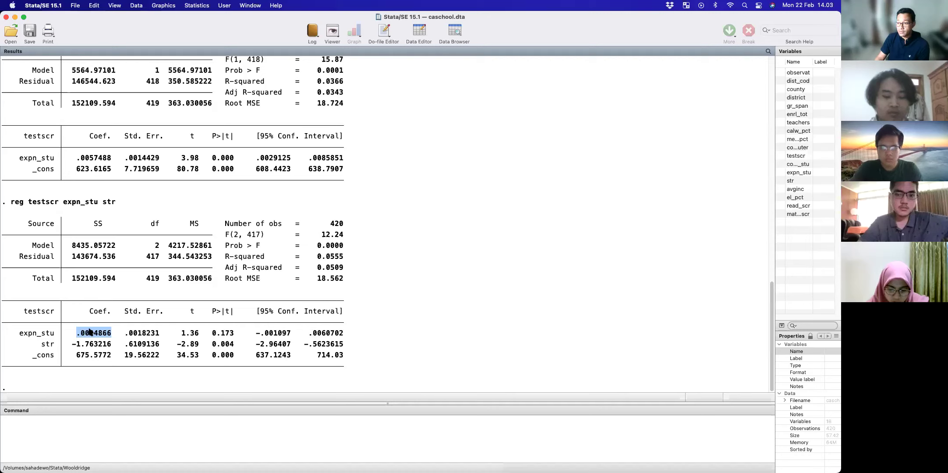
Try to run the regression command "reg testscr expen_stu str avginc".
left_click(110, 434)
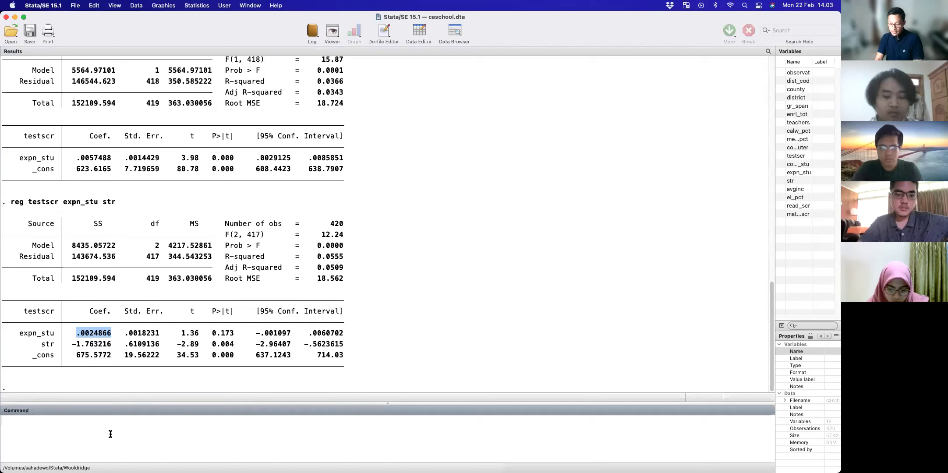
type("reg testsc")
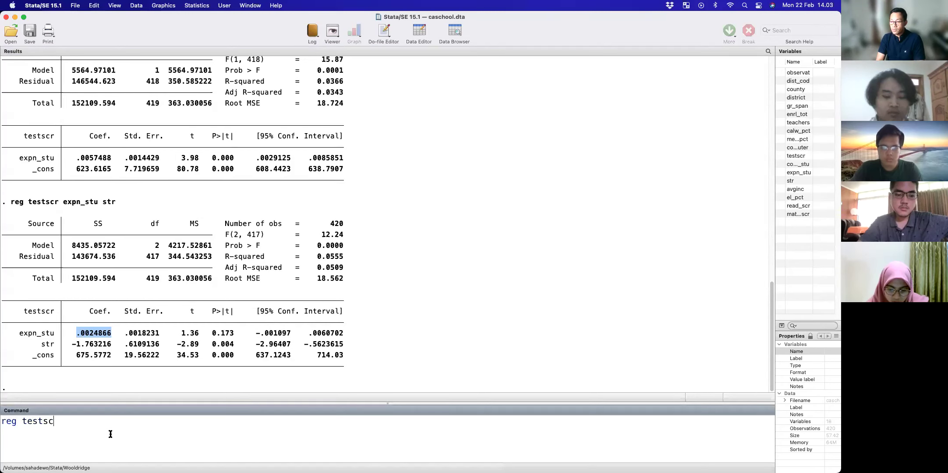
type("r expen_s")
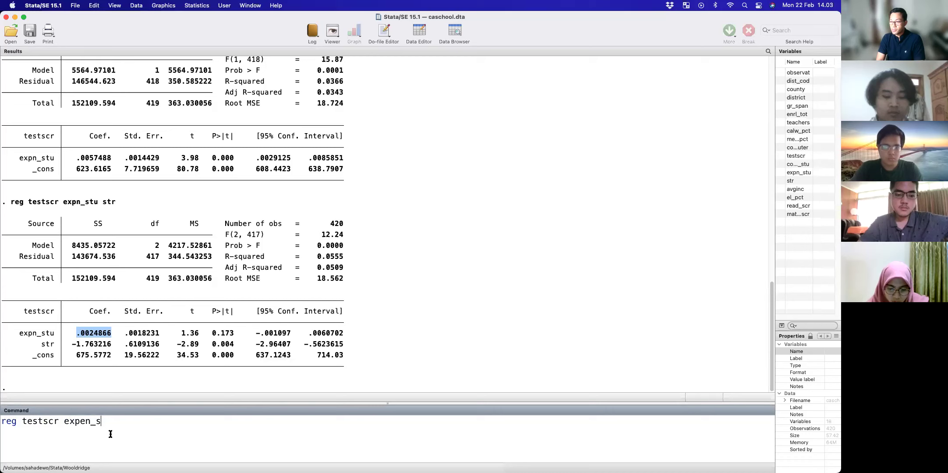
type("tu str avginc")
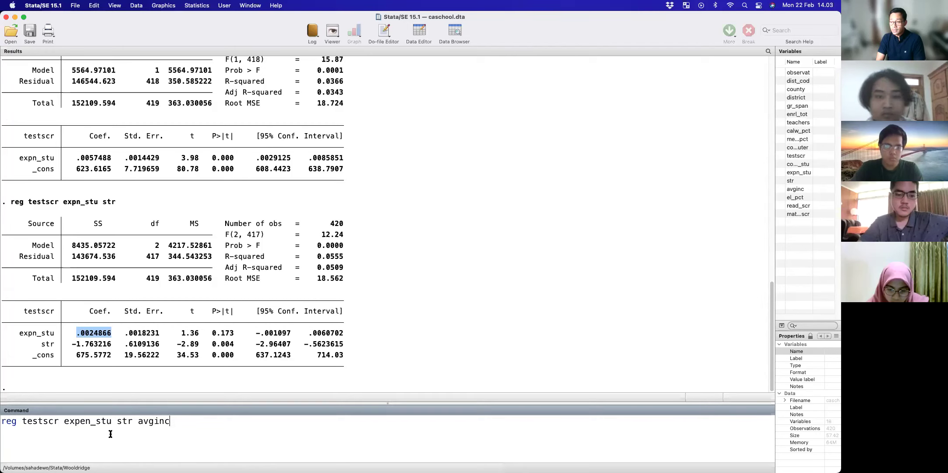
key("Return")
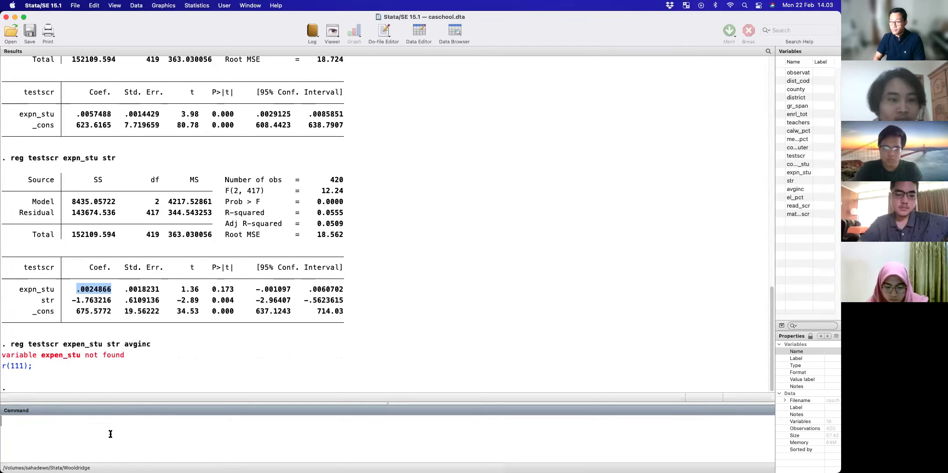
Regress testscr on expn_stu and avginc, and run a second regression on expn_stu, str and avginc.
type("reg testscr expn_stu avginc")
key("Return")
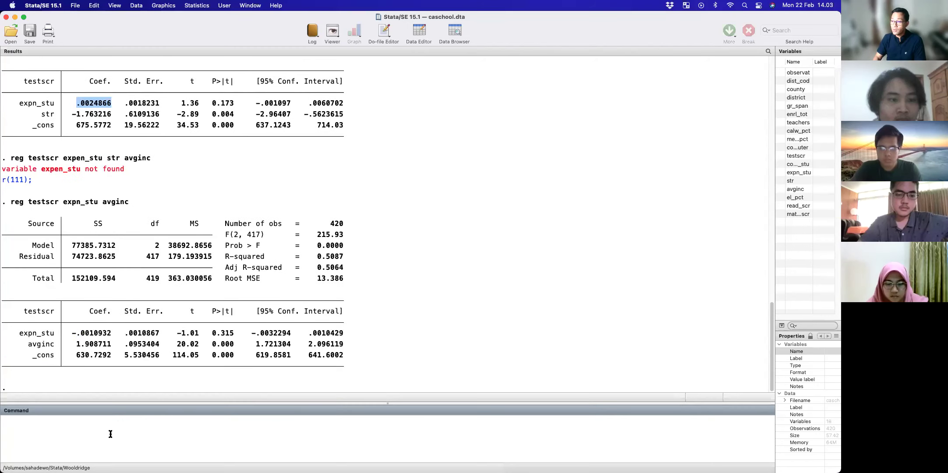
type("reg testscr")
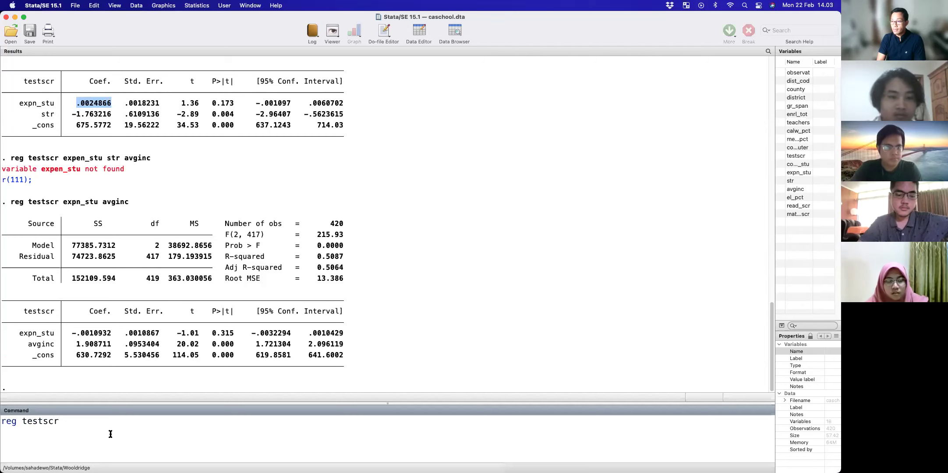
type(" expn_stu str avginc")
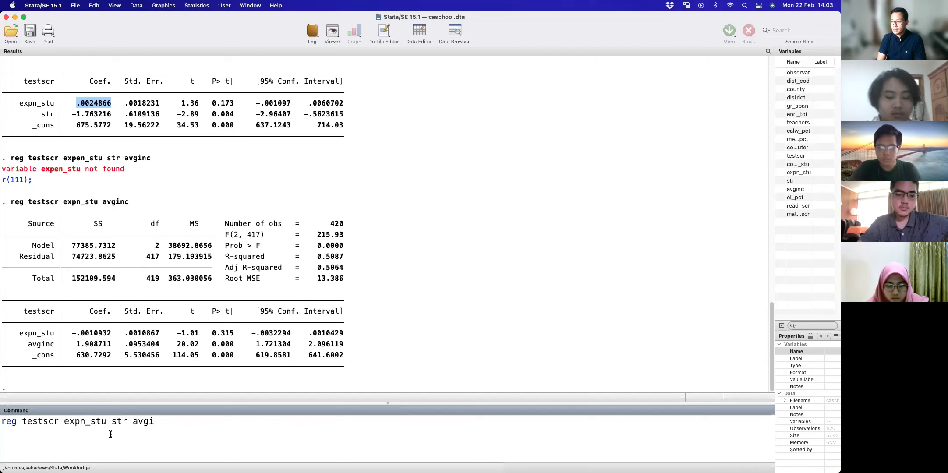
key("Return")
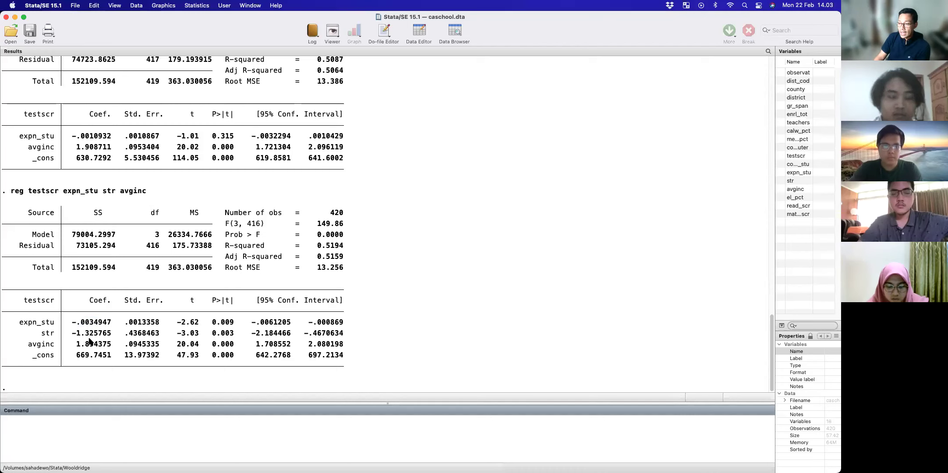
Examine the avginc coefficient and compare the expn_stu and str coefficients between the regressions with and without avginc.
left_click_drag(73, 344, 107, 347)
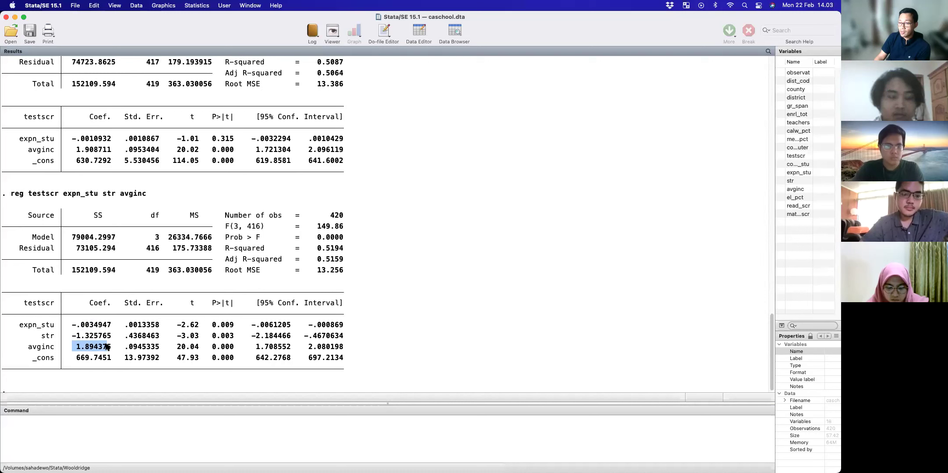
scroll(108, 347, "up", 10)
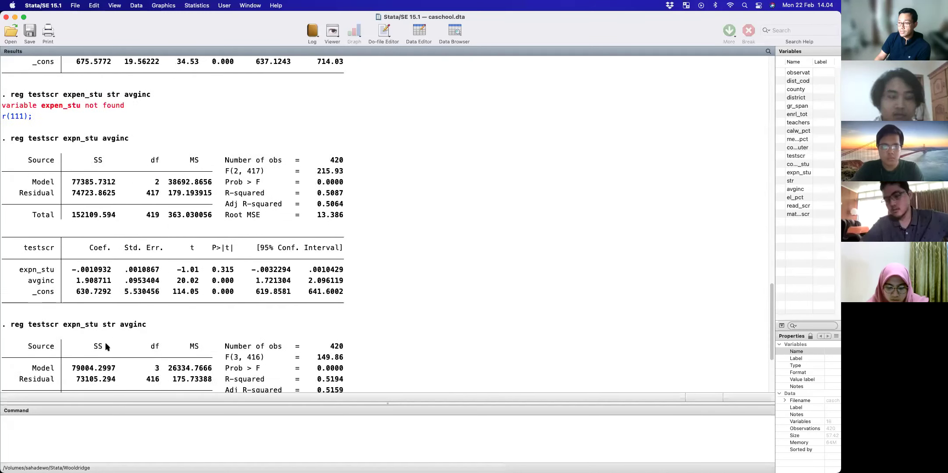
left_click_drag(76, 196, 109, 197)
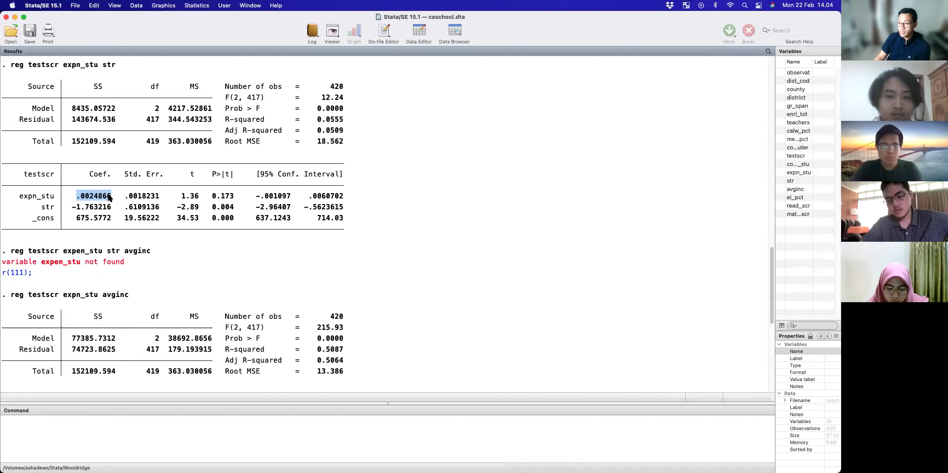
left_click_drag(72, 207, 111, 208)
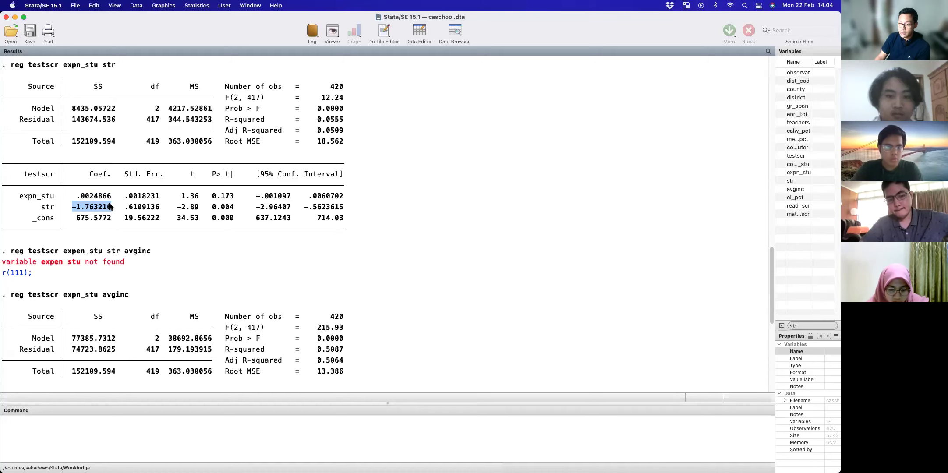
scroll(146, 236, "down", 10)
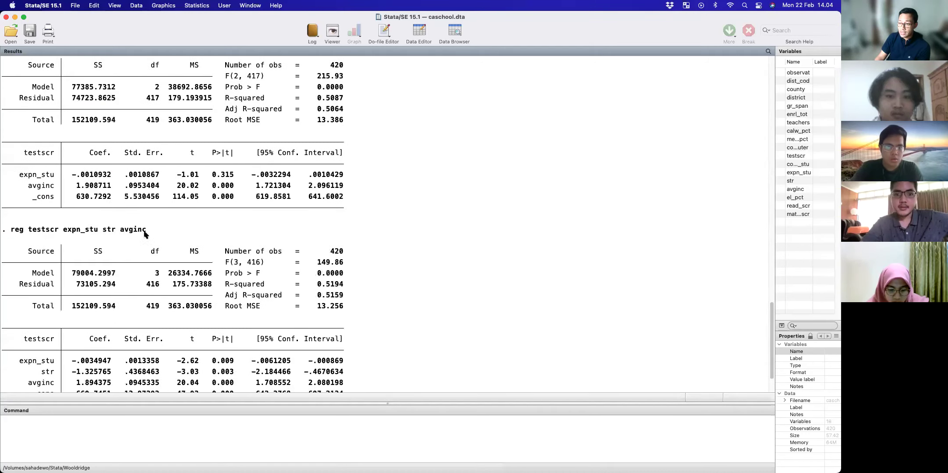
left_click_drag(64, 320, 114, 336)
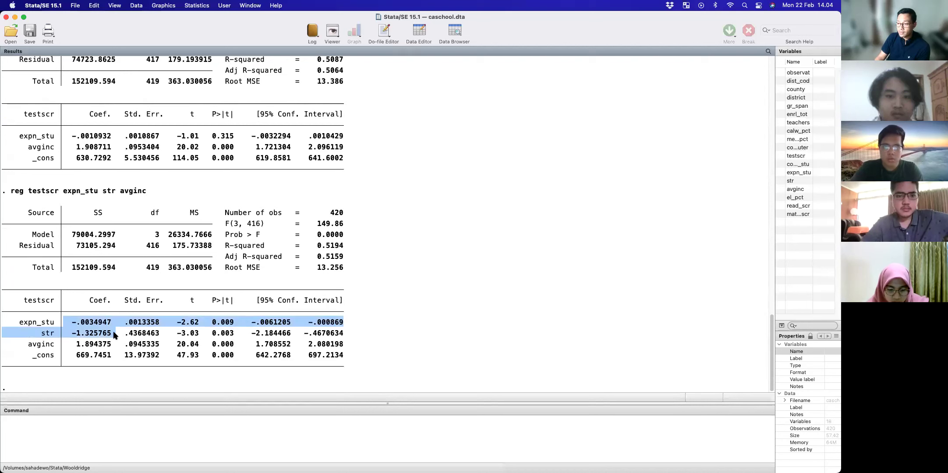
left_click(76, 325)
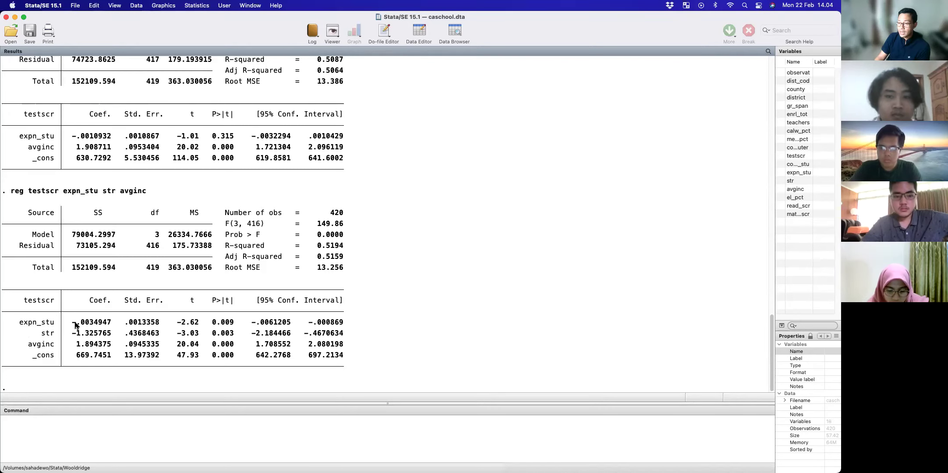
scroll(76, 326, "up", 8)
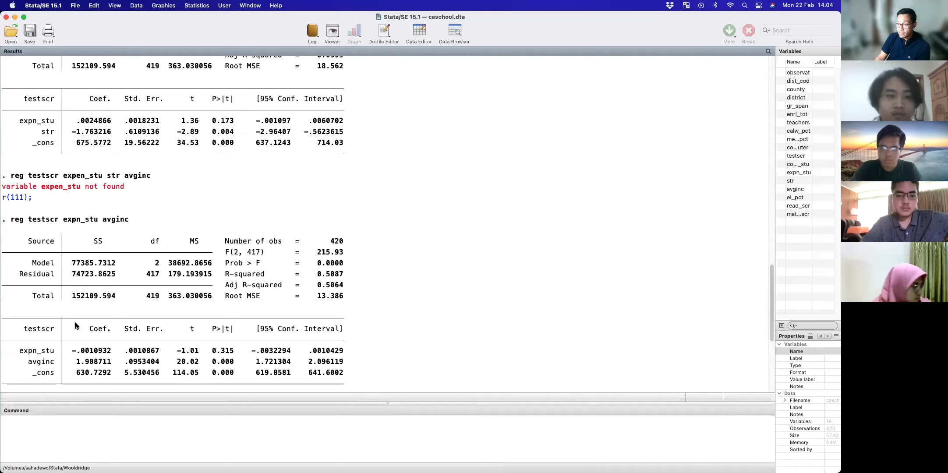
Compare the expn_stu coefficients in the regressions with and without avginc, and highlight the avginc coefficient in the three-variable regression.
scroll(76, 325, "down", 10)
left_click_drag(77, 325, 111, 324)
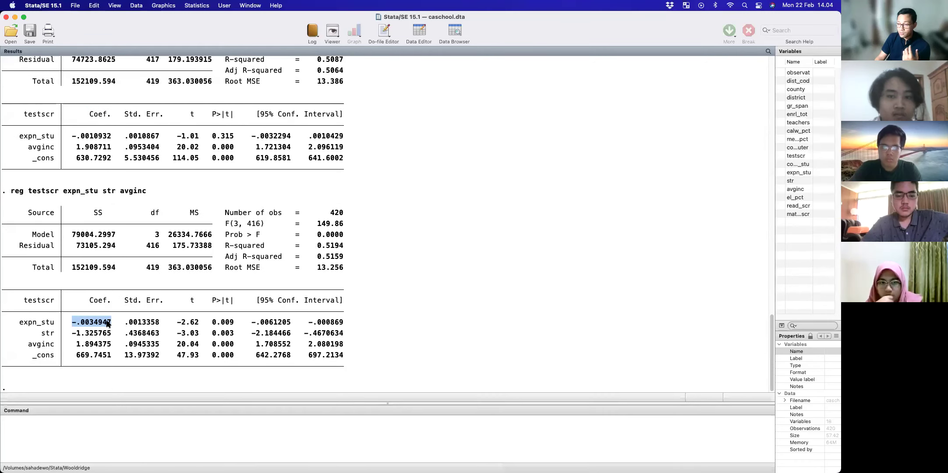
scroll(110, 322, "up", 14)
left_click_drag(73, 216, 108, 217)
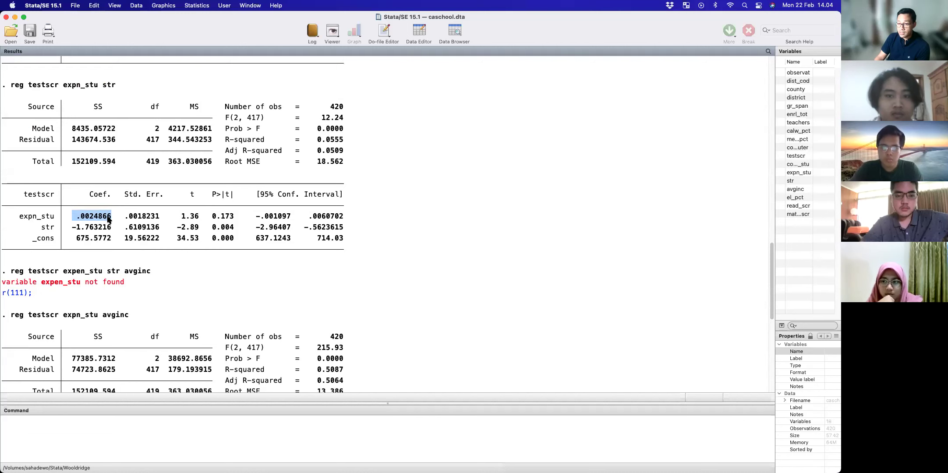
scroll(103, 232, "down", 9)
left_click_drag(69, 344, 109, 345)
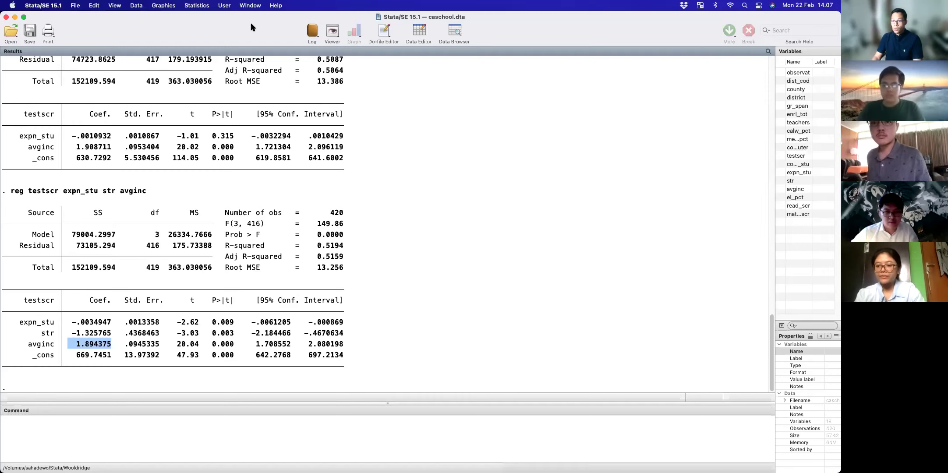
Write the regression command "reg testscr expn_stu str avginc" without running it.
left_click(145, 420)
type("r")
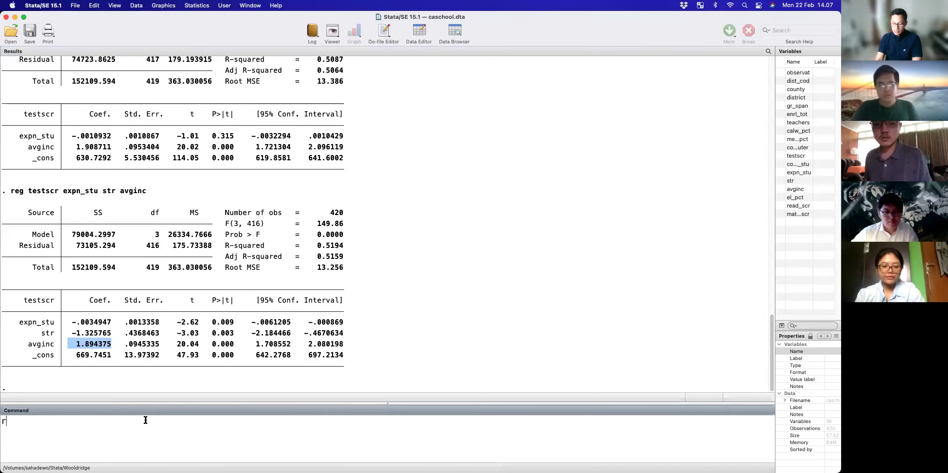
type("eg tes")
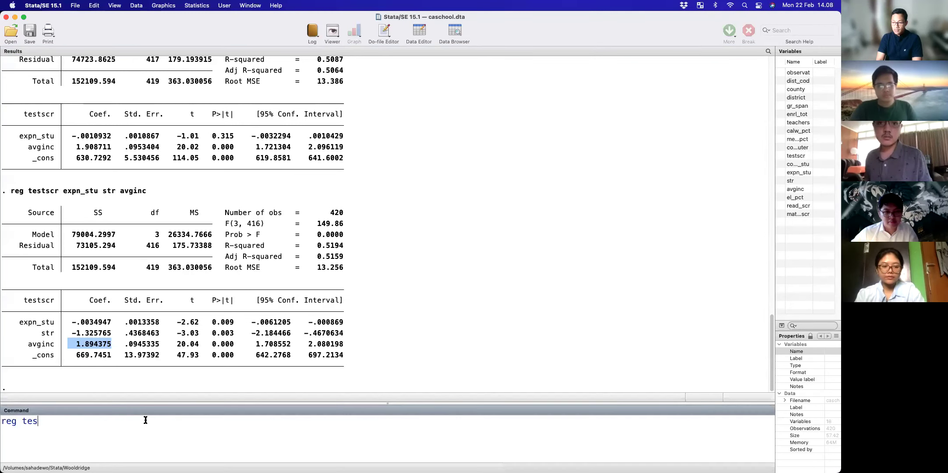
type("tsc")
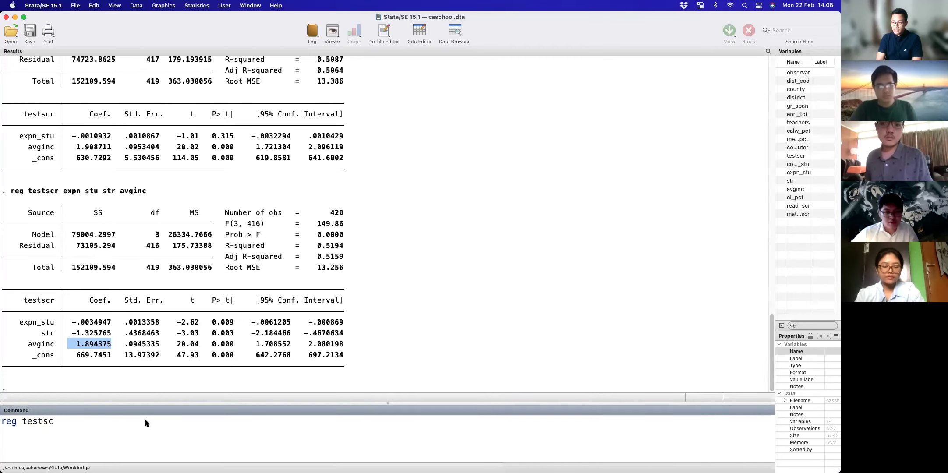
type("r expn_stu")
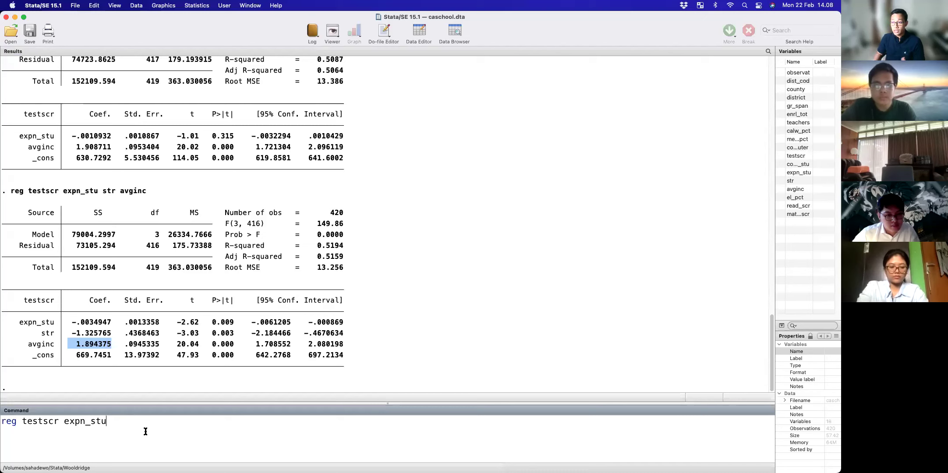
type("str ab")
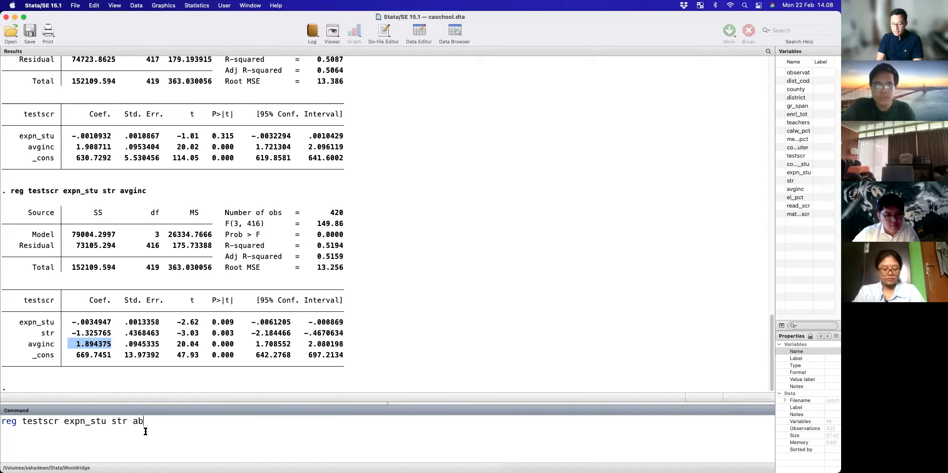
key("BackSpace")
type("vginv")
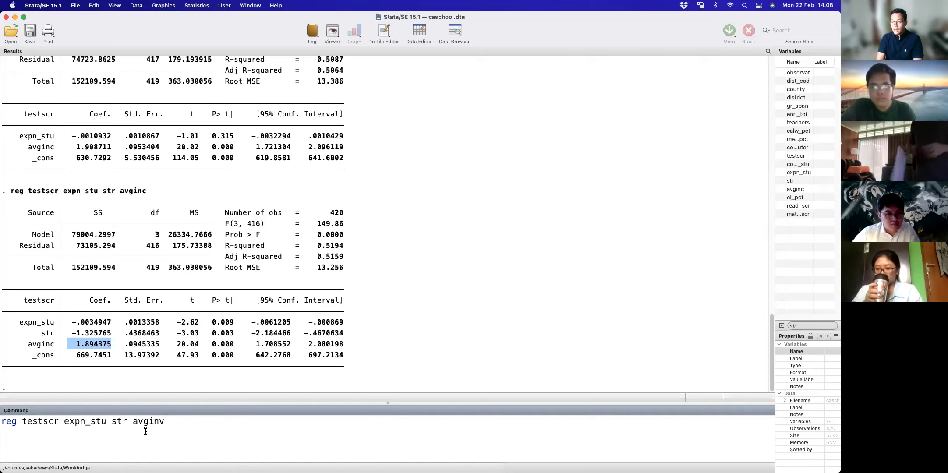
key("BackSpace")
type("c")
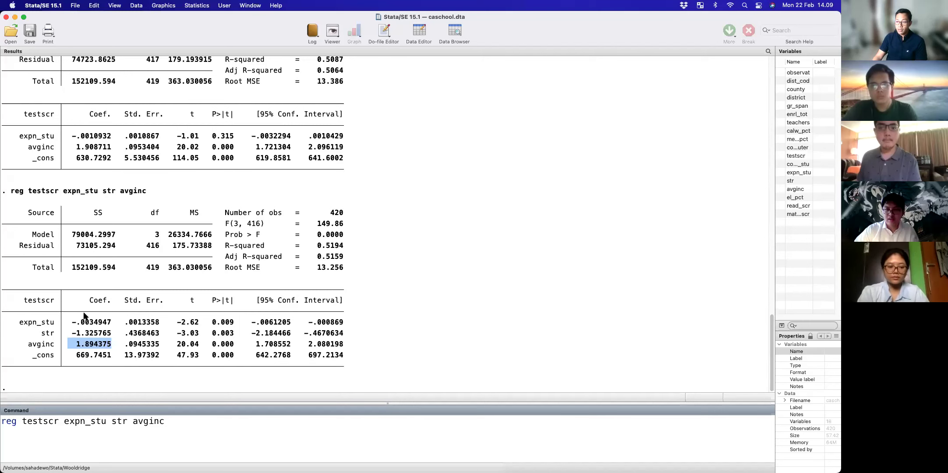
Highlight the Coef. heading and the str and expn_stu coefficients in the output of the regression on expn_stu, str and avginc.
left_click_drag(85, 300, 112, 301)
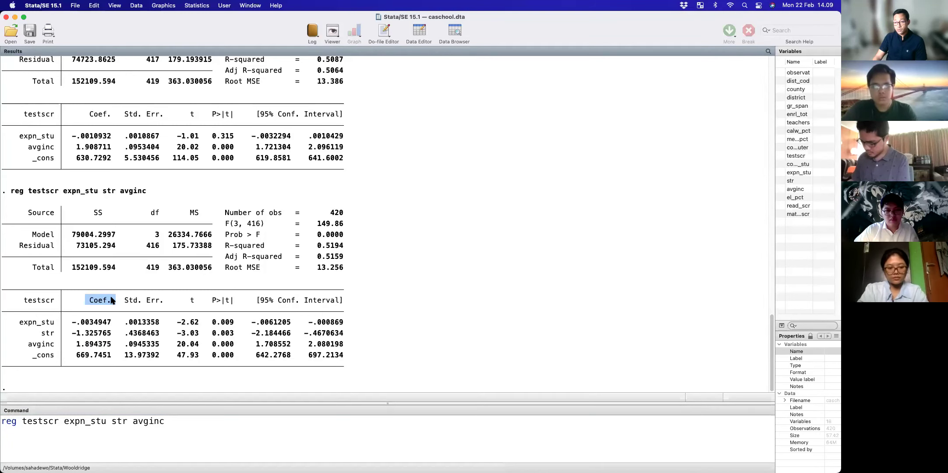
left_click_drag(71, 323, 111, 334)
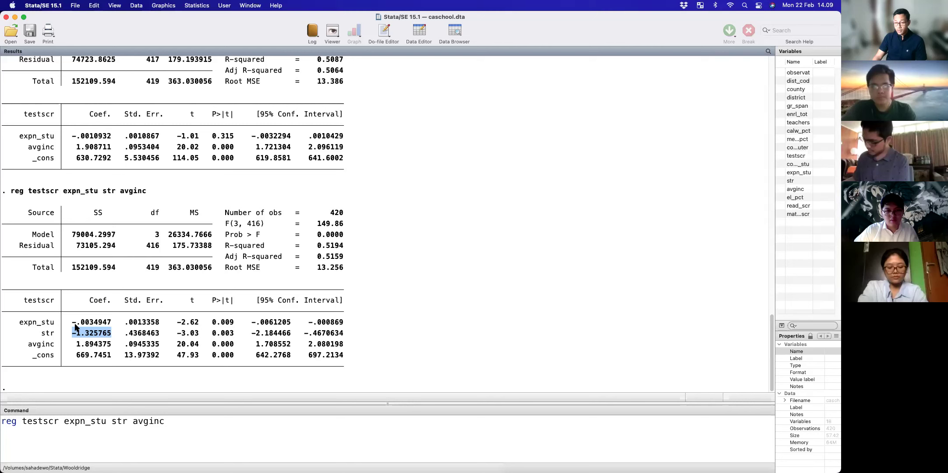
left_click_drag(73, 322, 110, 324)
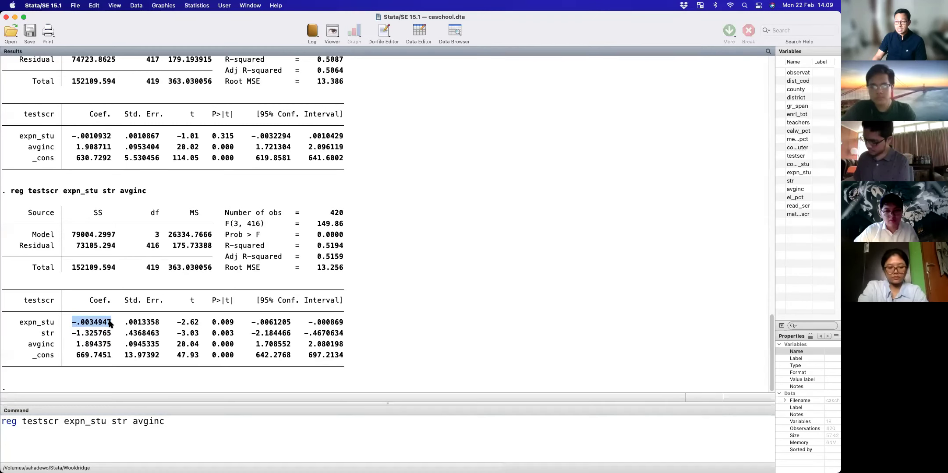
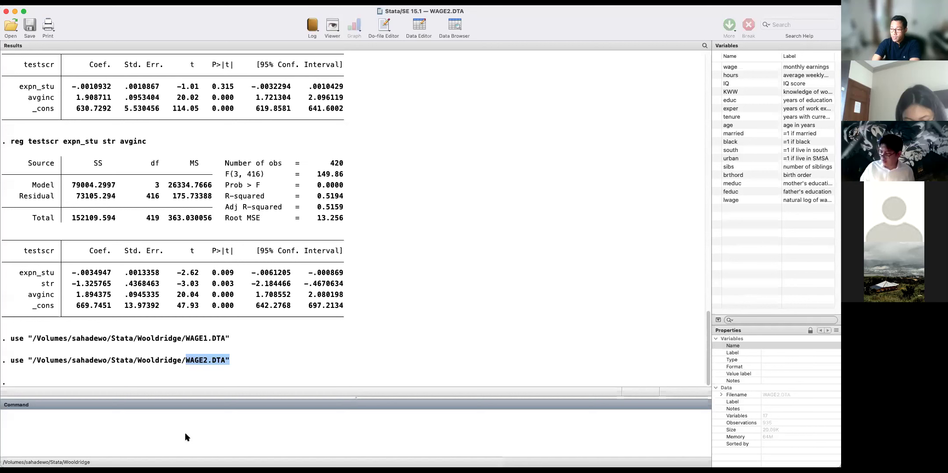
Regress lwage on educ in the WAGE2 data.
type("reg")
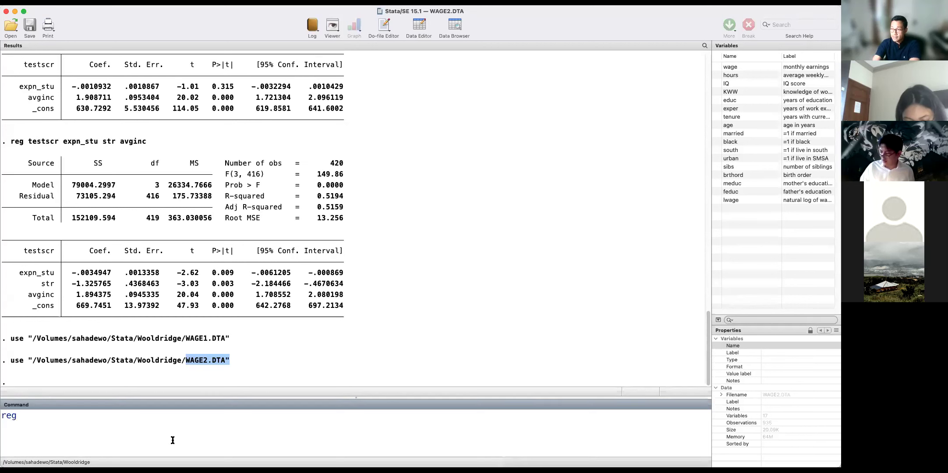
type(" lwa")
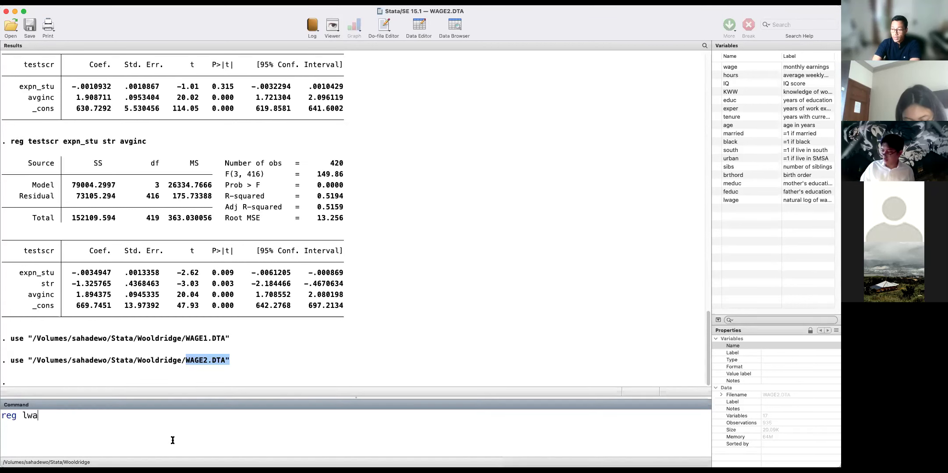
type("ge educ")
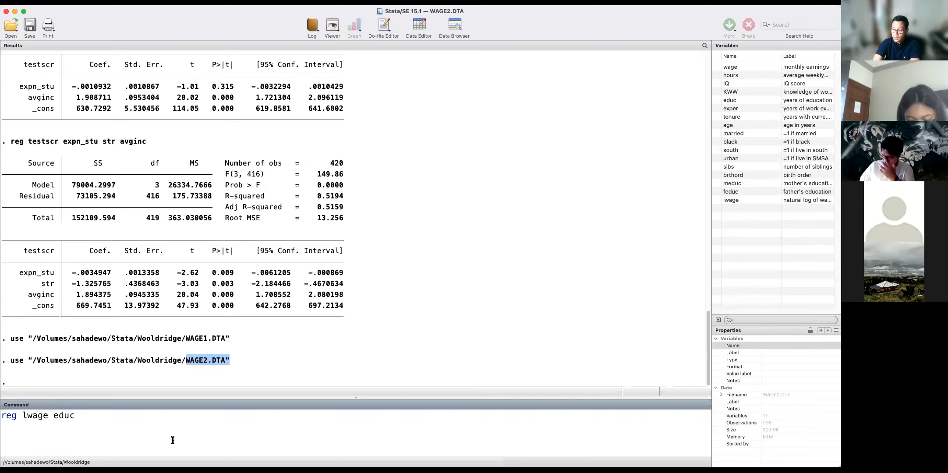
key("Return")
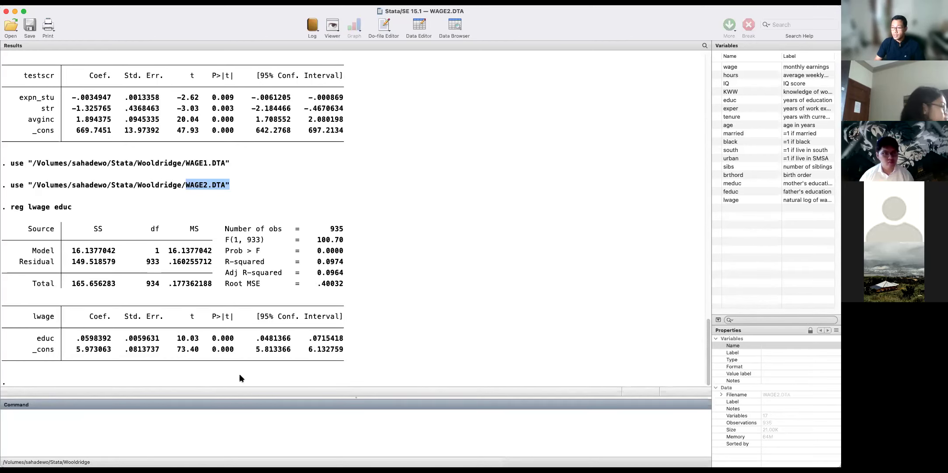
Highlight the dependent variable lwage and the educ coefficient in the simple wage regression output.
left_click(29, 208)
left_click_drag(29, 209, 47, 208)
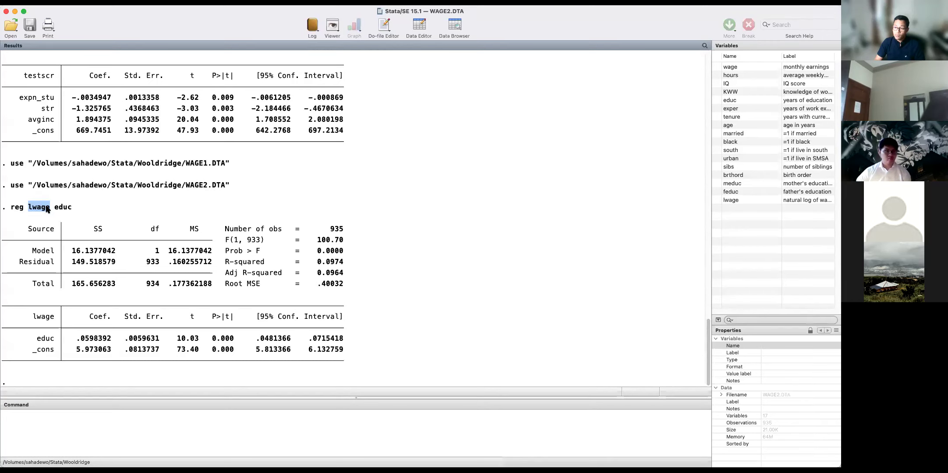
left_click_drag(78, 339, 111, 339)
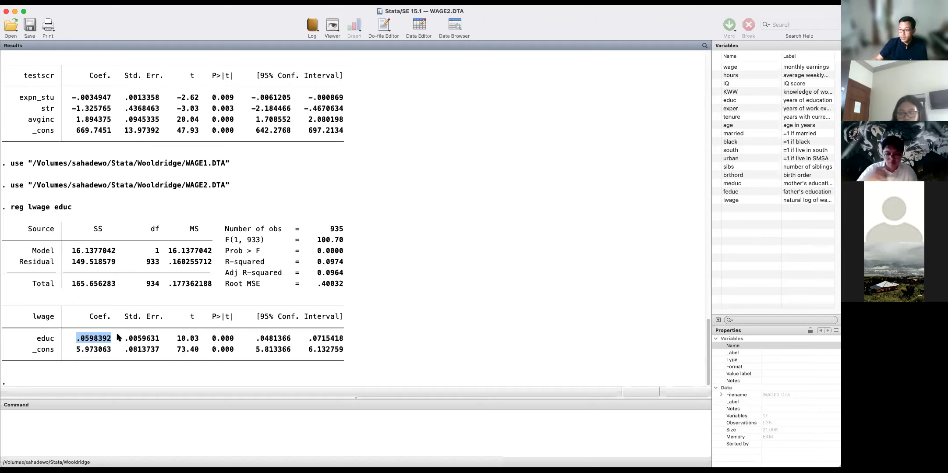
left_click(96, 339)
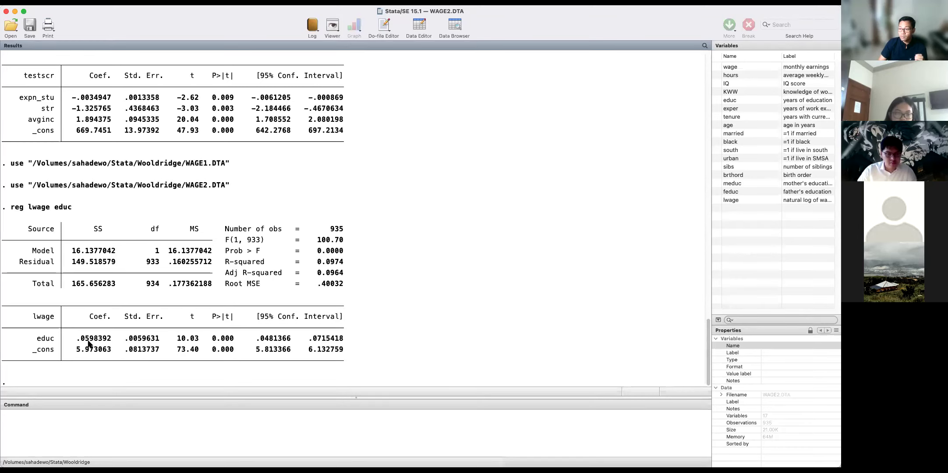
left_click_drag(77, 339, 110, 341)
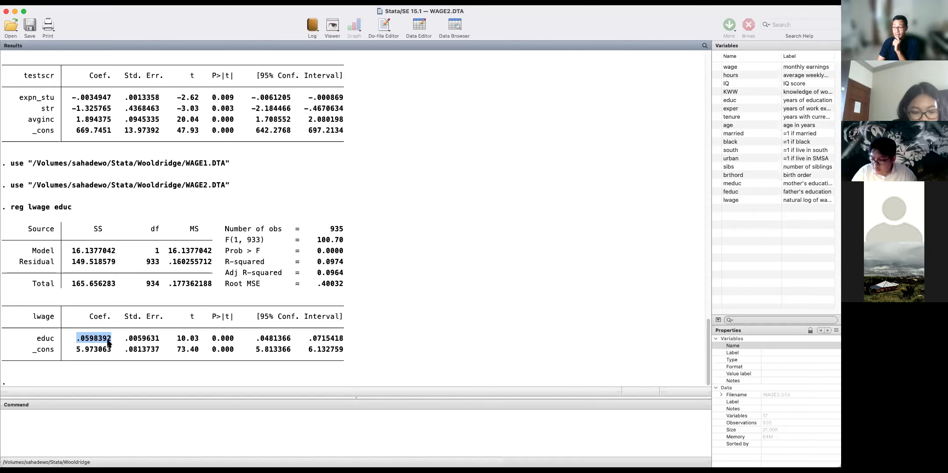
Regress lwage on educ and IQ, and highlight the educ coefficient in the new output.
left_click(133, 436)
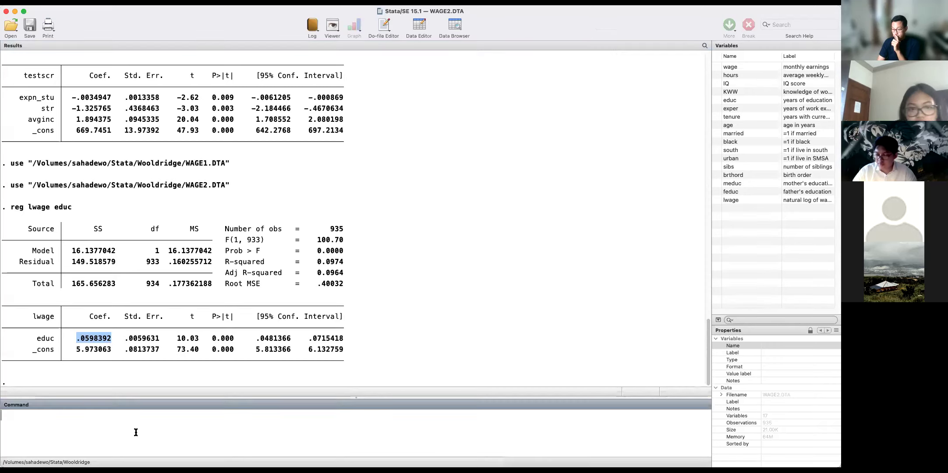
type("reg ")
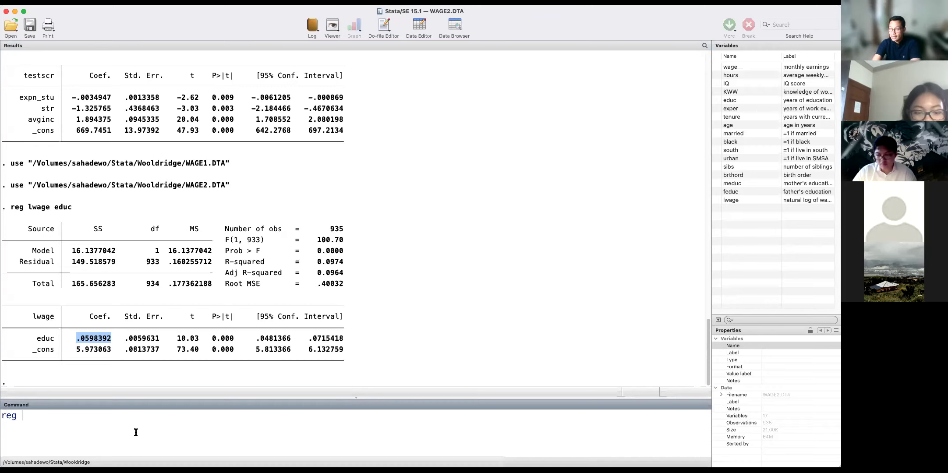
type("lwage educ IQ")
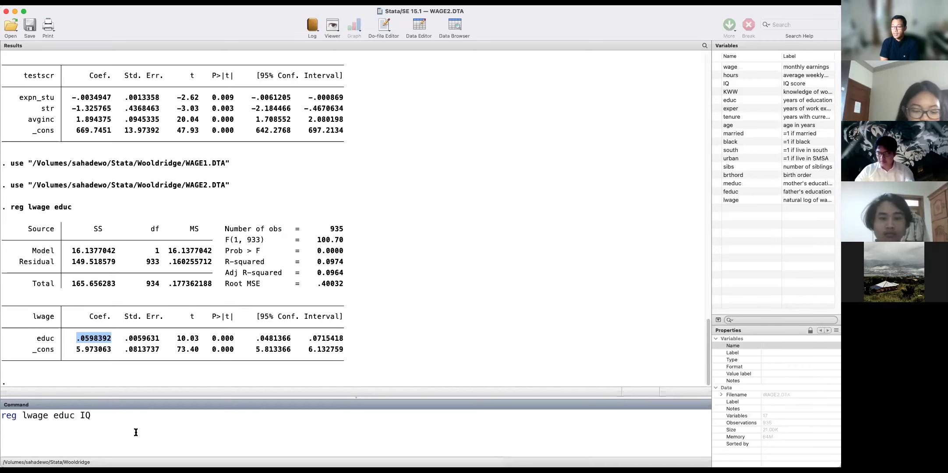
key("Return")
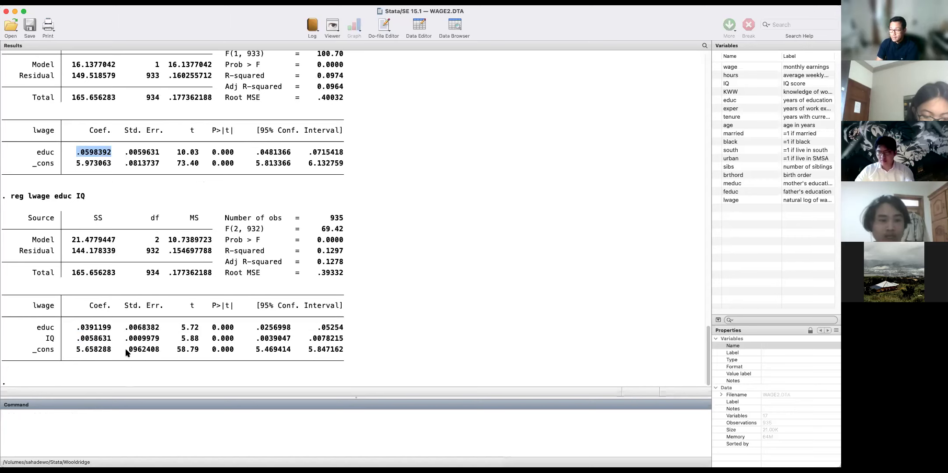
left_click_drag(73, 328, 120, 329)
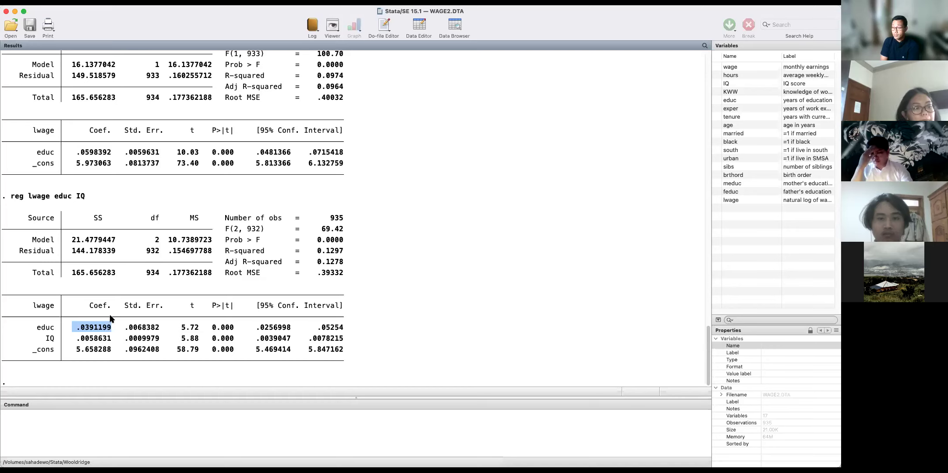
Enter, without running it, a regression command for lwage on educ, exper, age, married, black, south, urban and sibs.
left_click(121, 438)
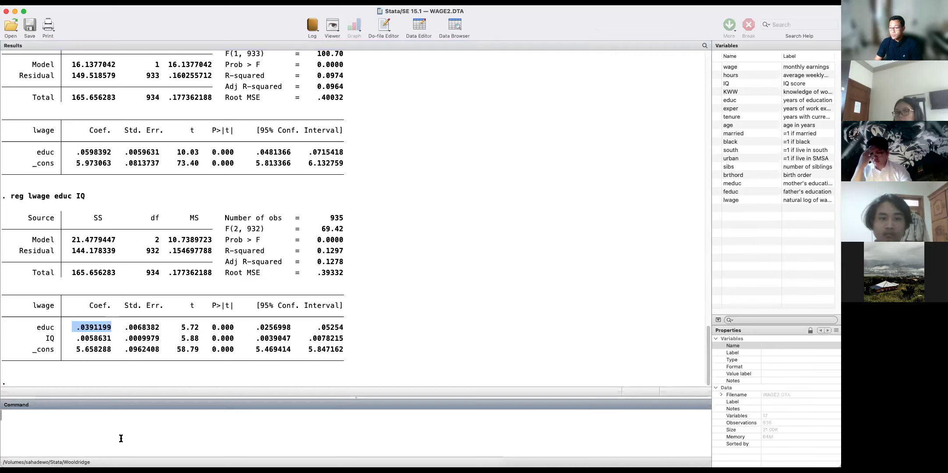
type("reg l")
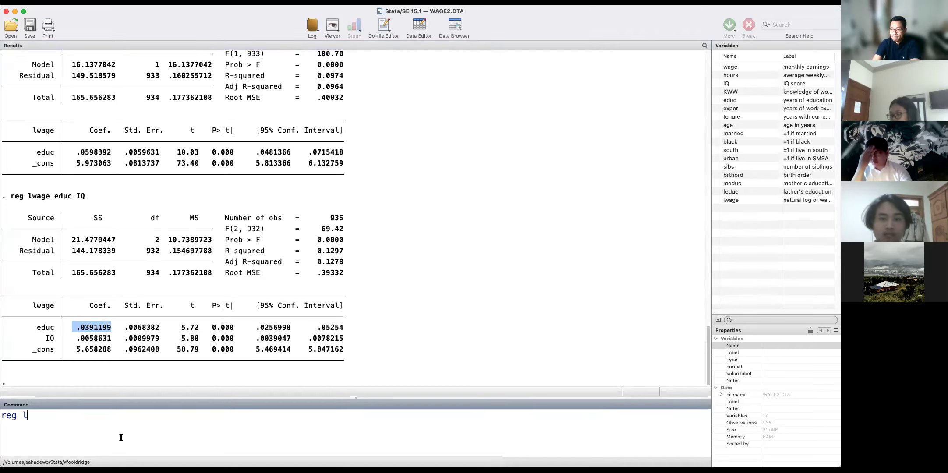
type("wage educ")
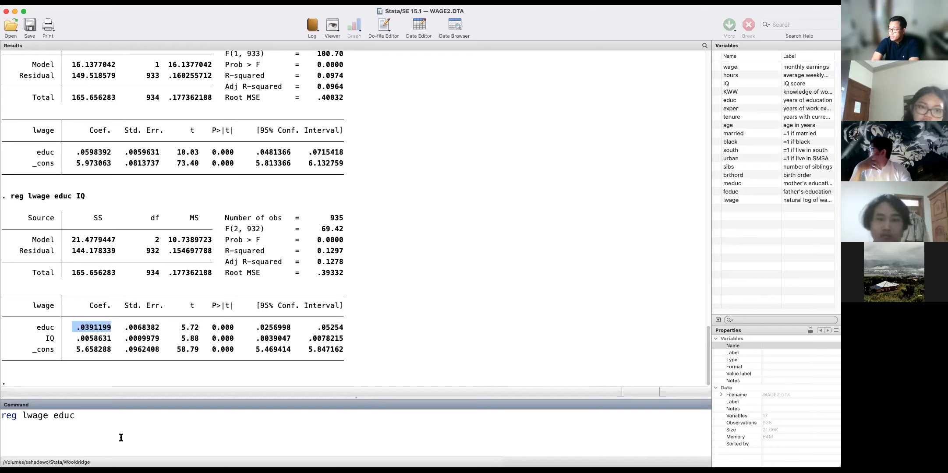
type("exper")
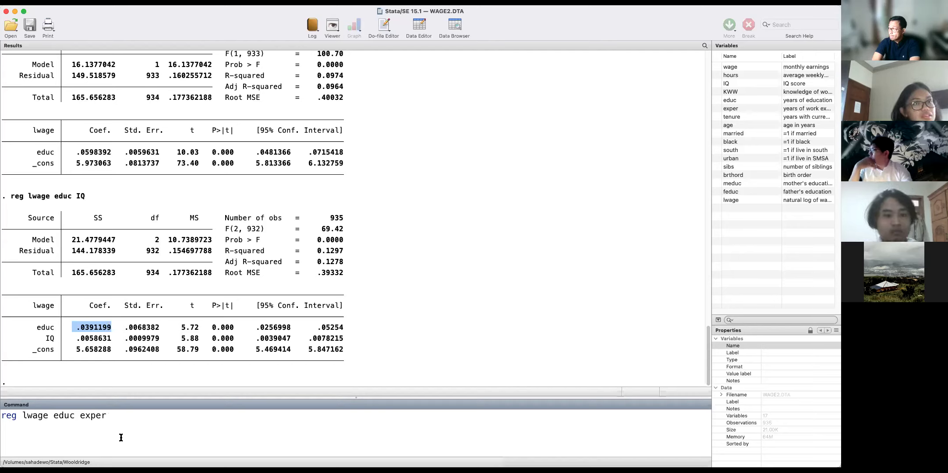
type("age married black")
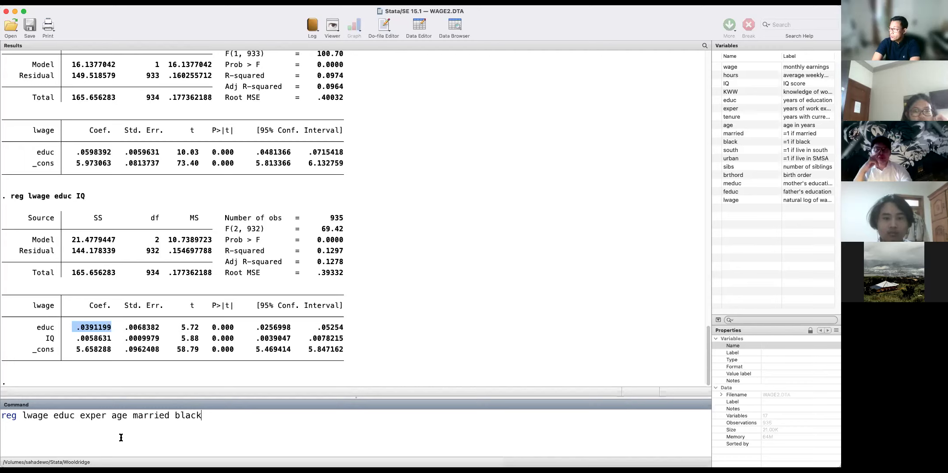
type("s")
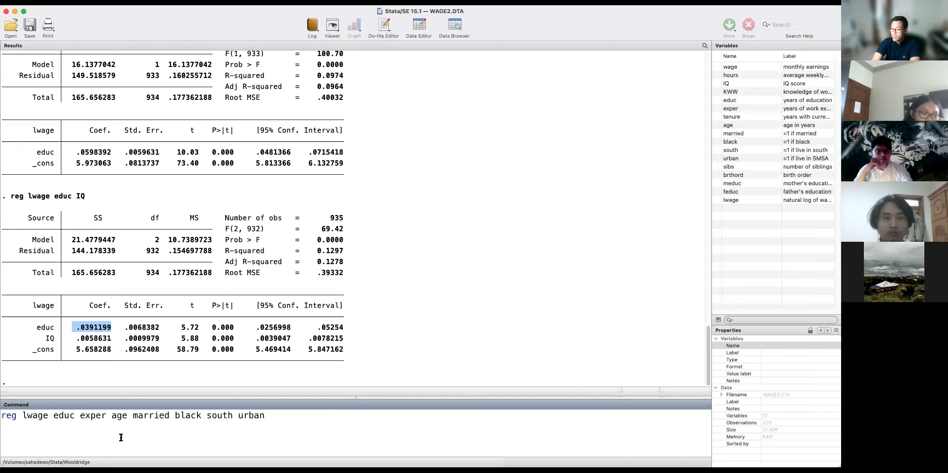
type("outh urban ")
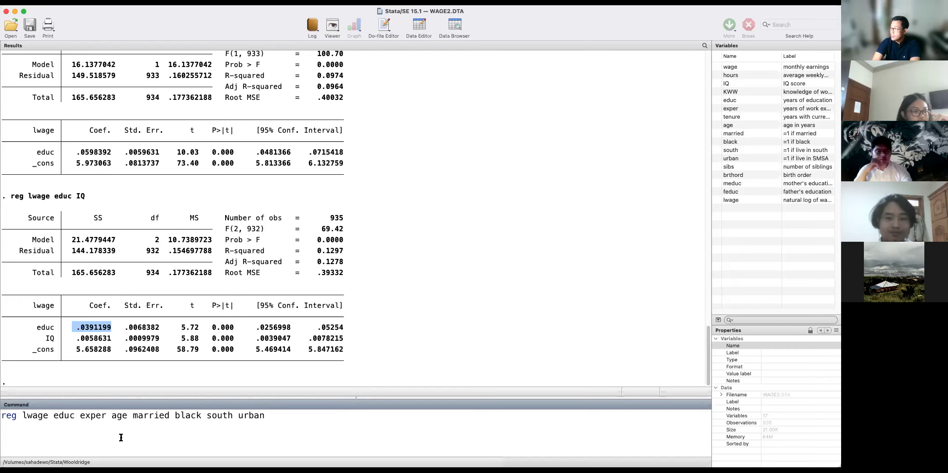
type("sibs")
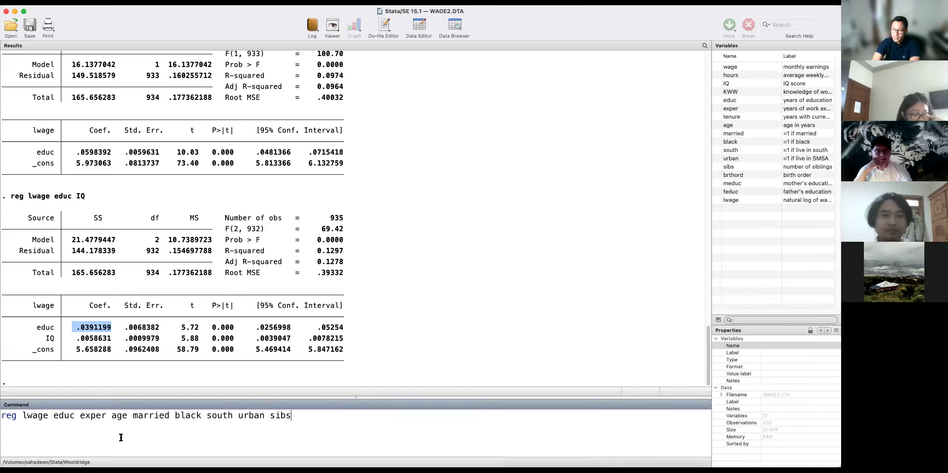
Highlight the variables sibs and educ alternately in the unexecuted regression command to compare them.
left_click_drag(296, 418, 270, 416)
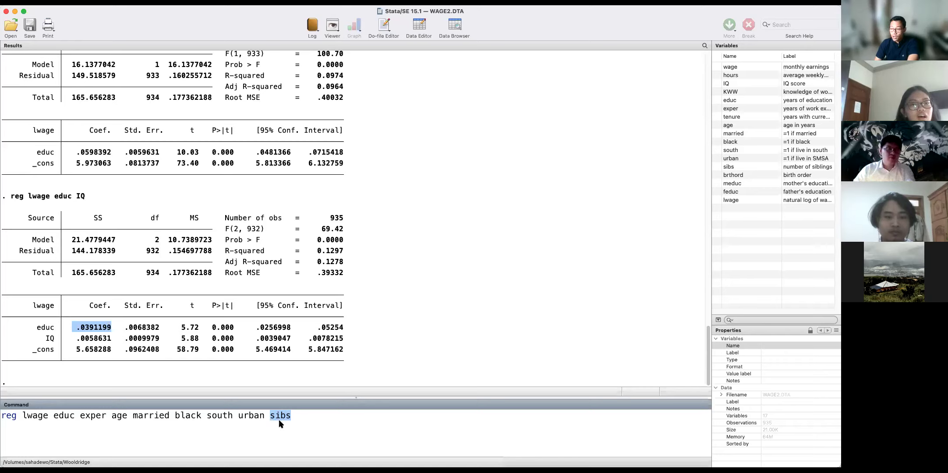
double_click(66, 418)
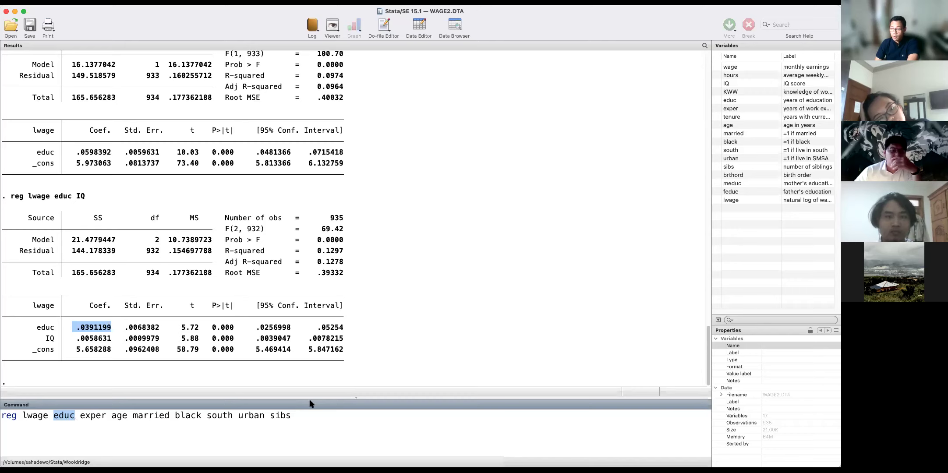
double_click(278, 417)
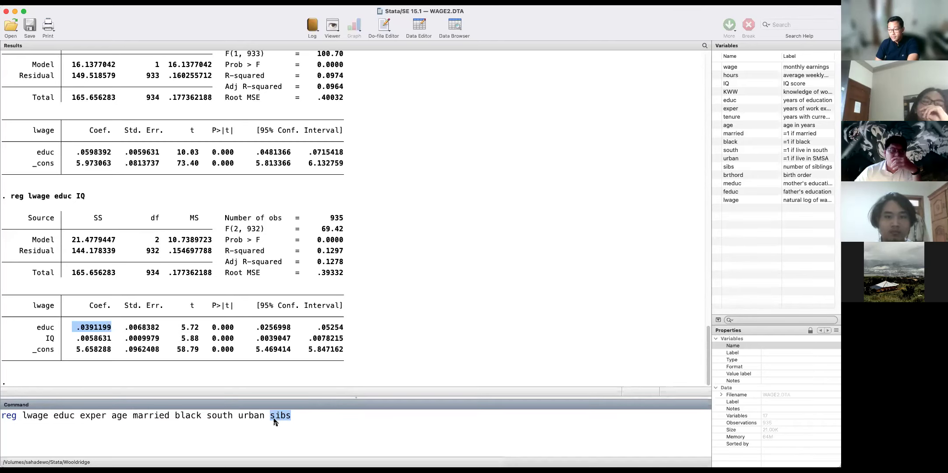
double_click(66, 416)
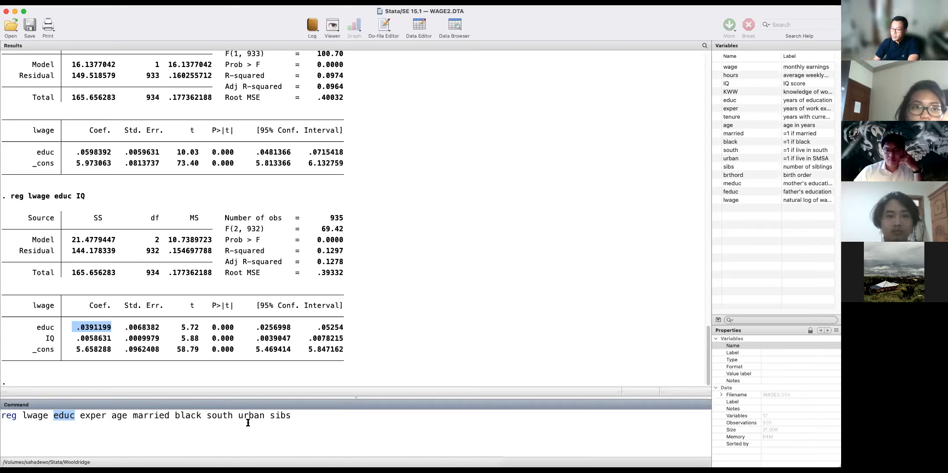
double_click(280, 417)
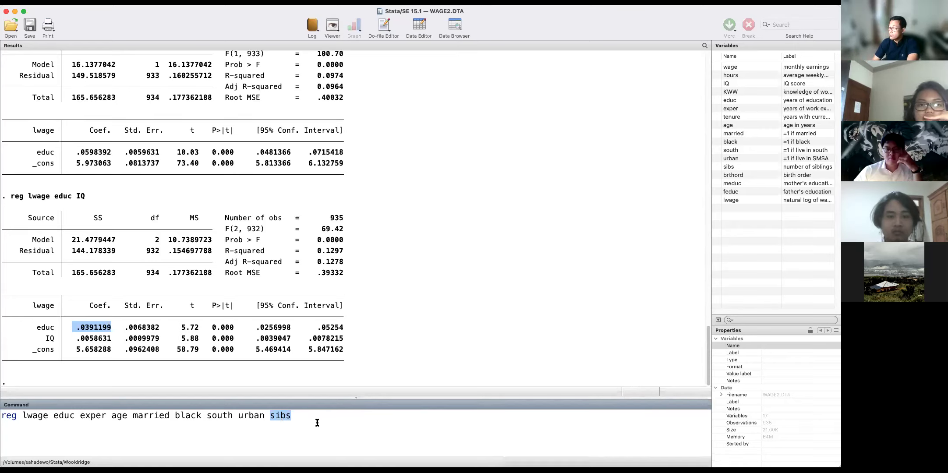
Add brthord to the regression command and run it, and highlight the educ coefficient in the output.
left_click(334, 419)
type("brthord")
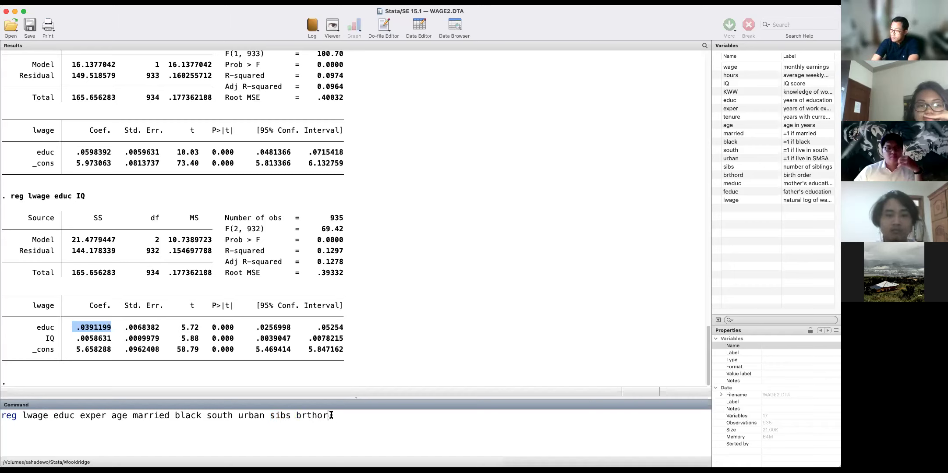
double_click(314, 416)
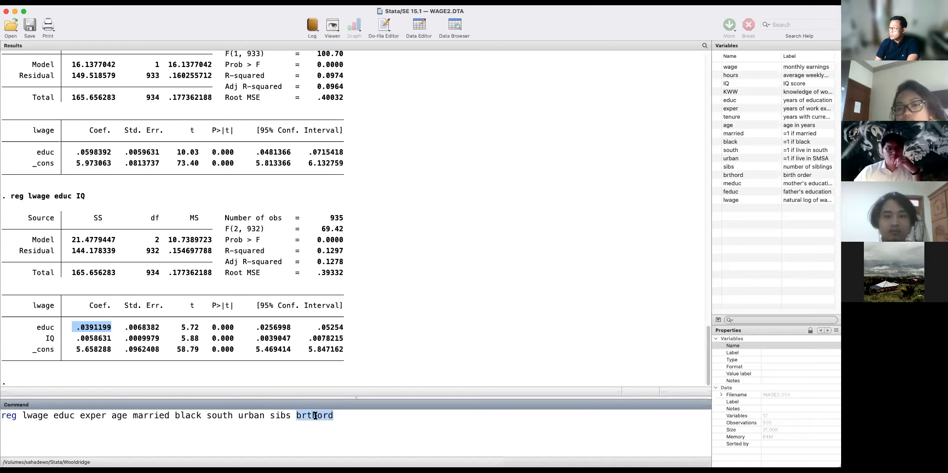
left_click(334, 415)
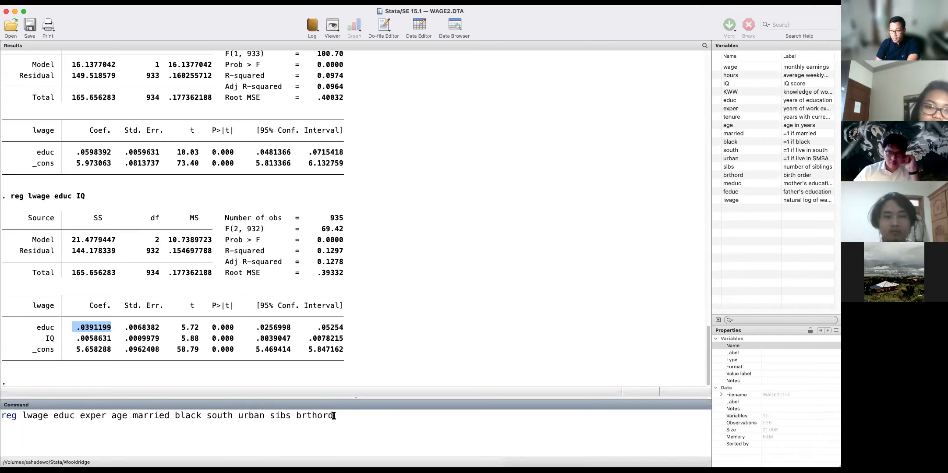
double_click(67, 416)
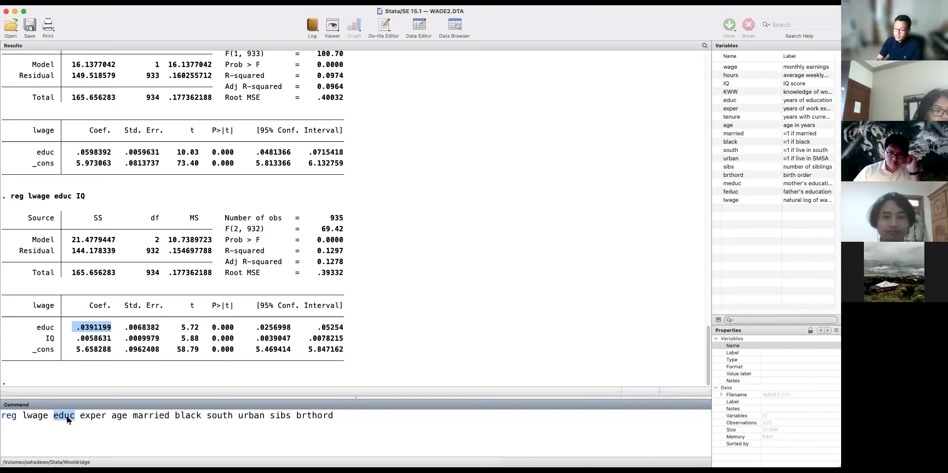
left_click(382, 429)
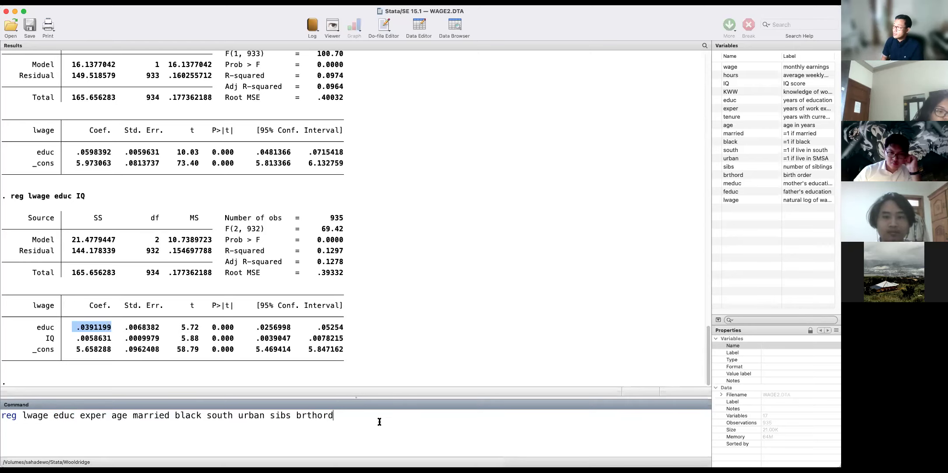
key("Return")
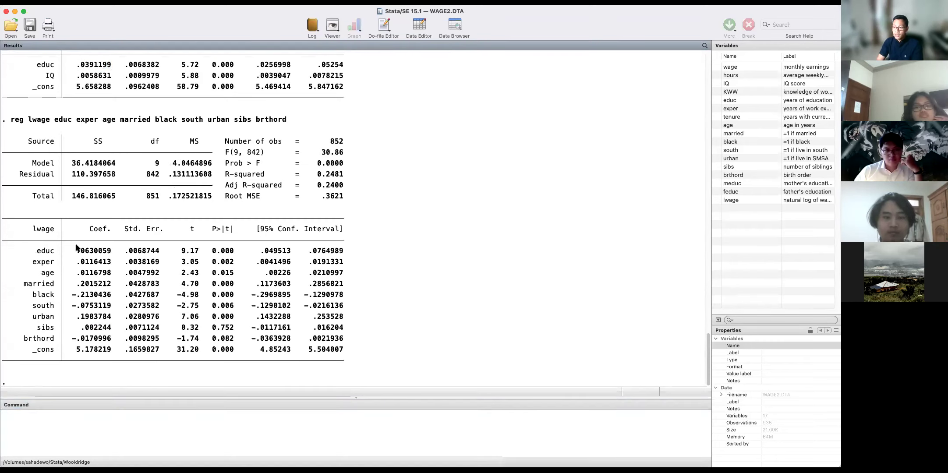
left_click_drag(81, 252, 112, 250)
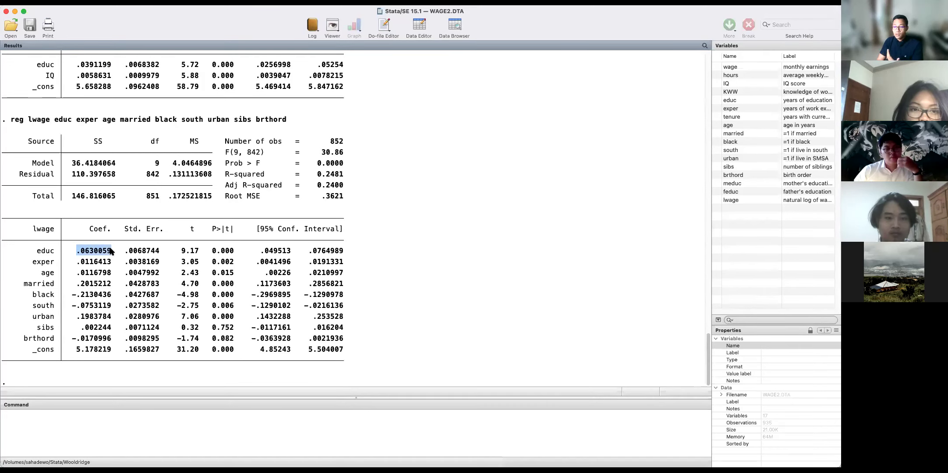
Display the Review history of previously run commands.
left_click(114, 439)
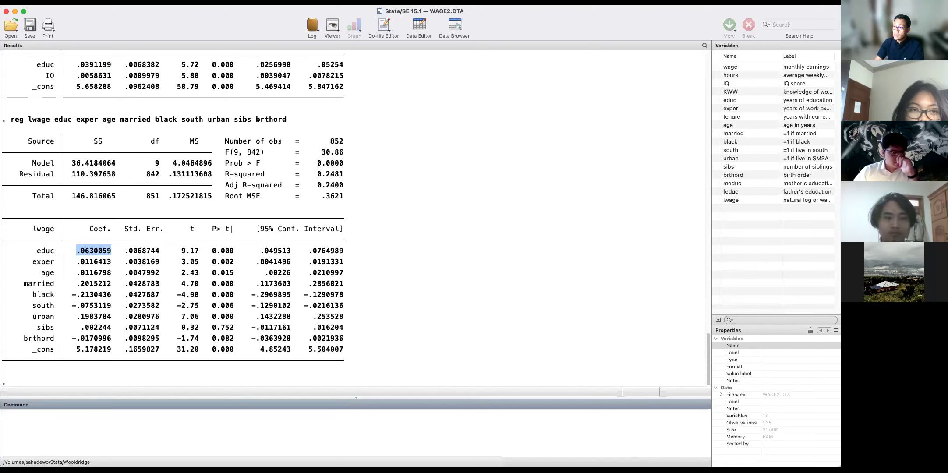
left_click(144, 3)
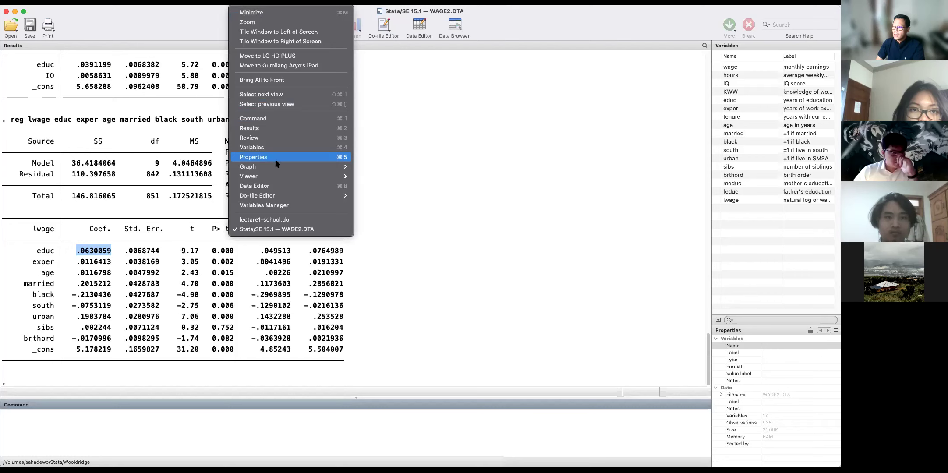
left_click(254, 119)
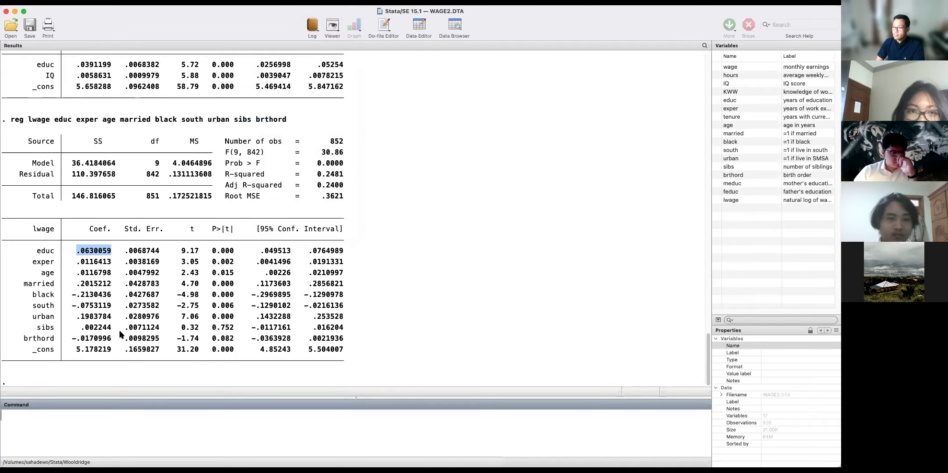
left_click(240, 2)
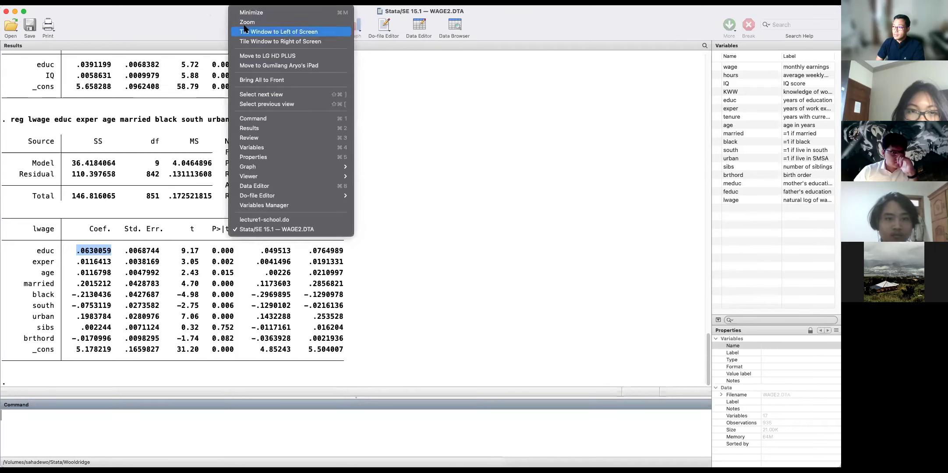
left_click(253, 138)
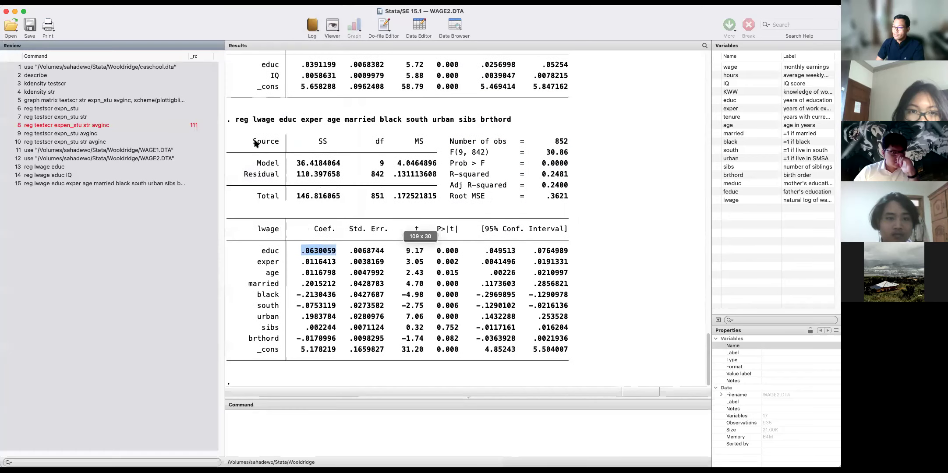
Recall the latest lwage regression from the command history and rerun it with IQ added as a regressor.
left_click(80, 185)
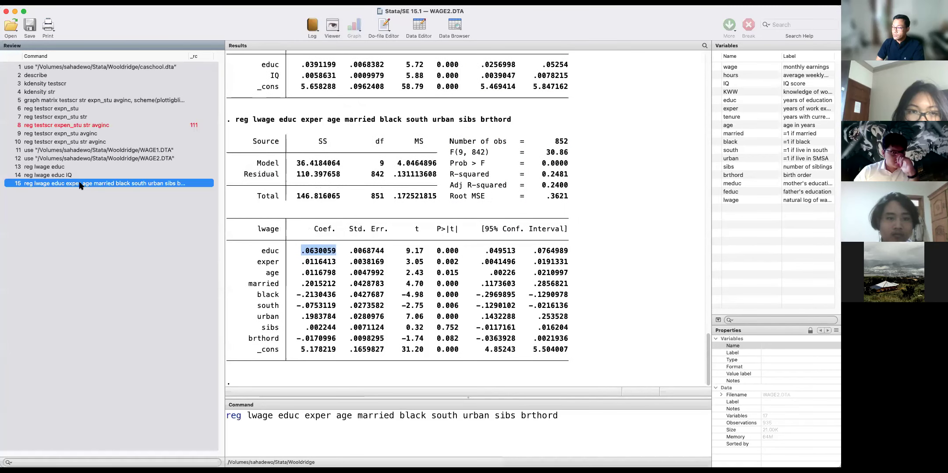
left_click(575, 415)
type("IQ")
key("Return")
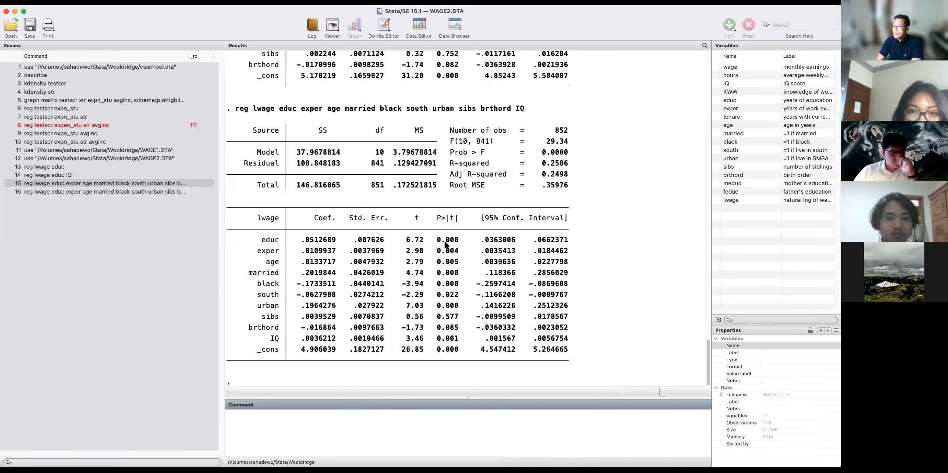
Highlight the educ coefficient in the earlier regression of lwage on educ and IQ, and narrow the command history.
left_click(362, 303)
scroll(362, 302, "up", 5)
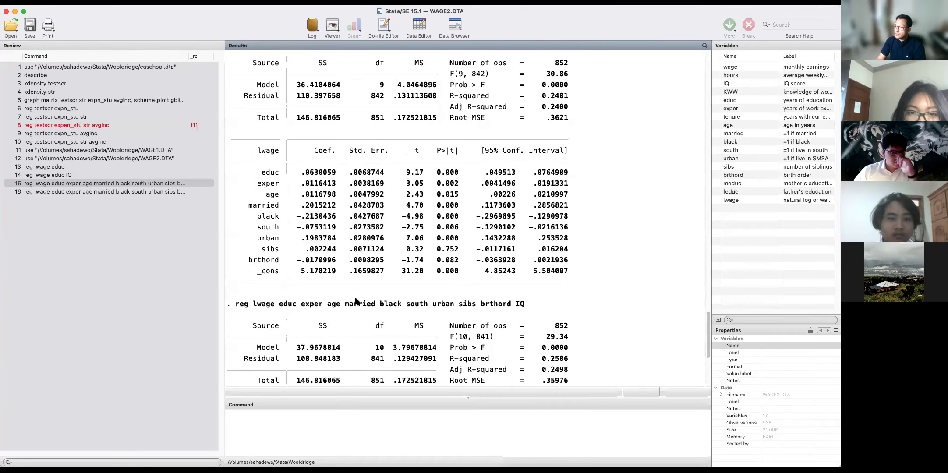
scroll(261, 324, "up", 7)
left_click_drag(298, 314, 333, 319)
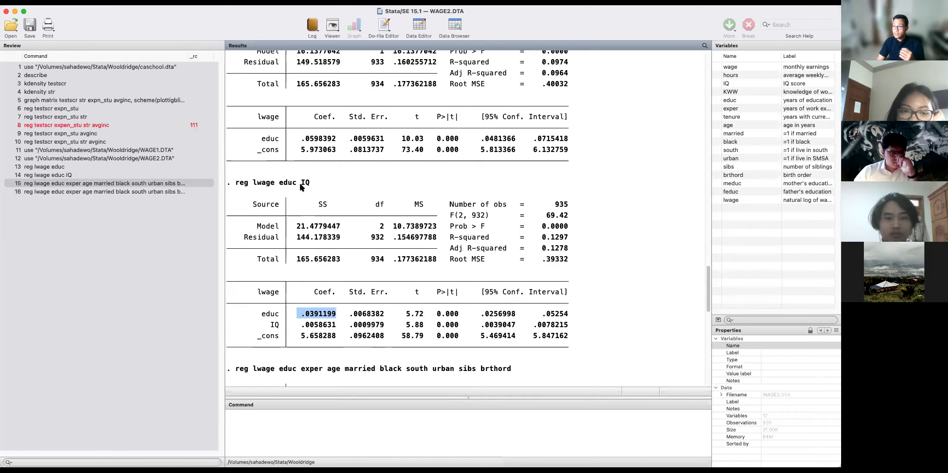
left_click_drag(225, 82, 66, 83)
scroll(163, 146, "up", 5)
scroll(163, 147, "up", 4)
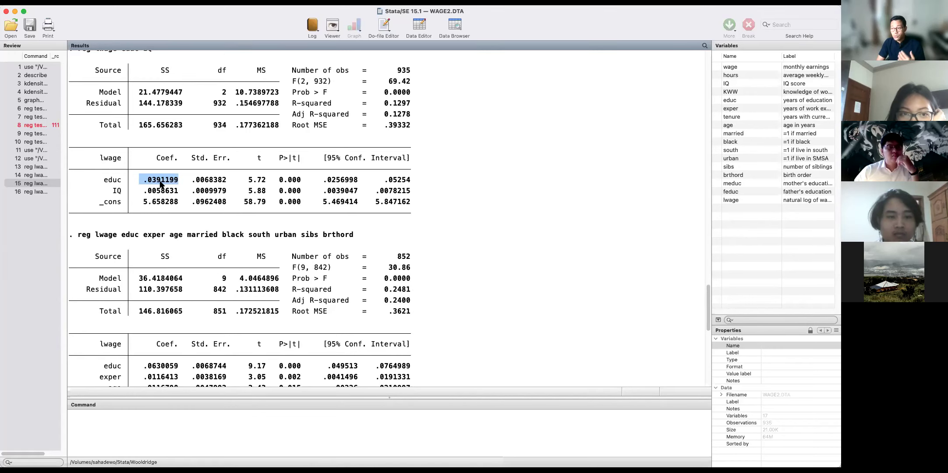
Highlight the educ coefficient, the IQ row, and the exper through brthord rows in the full regression output that includes IQ.
scroll(161, 184, "down", 10)
left_click_drag(144, 240, 182, 241)
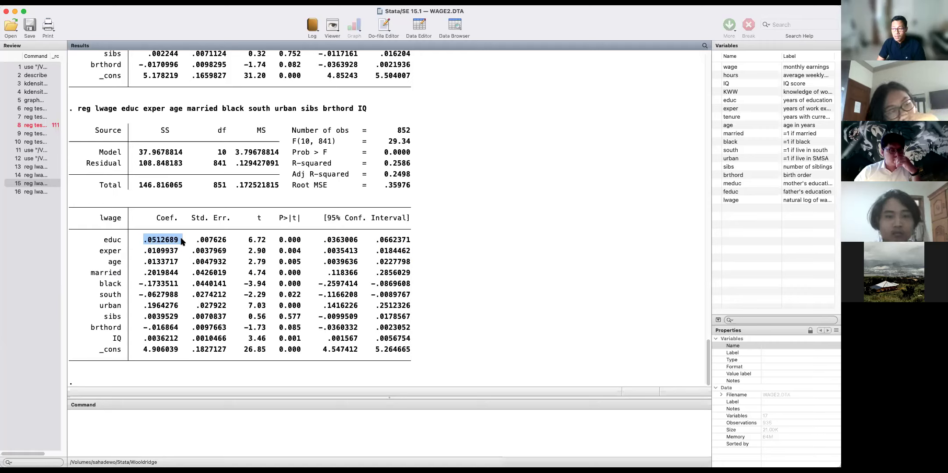
left_click(150, 320)
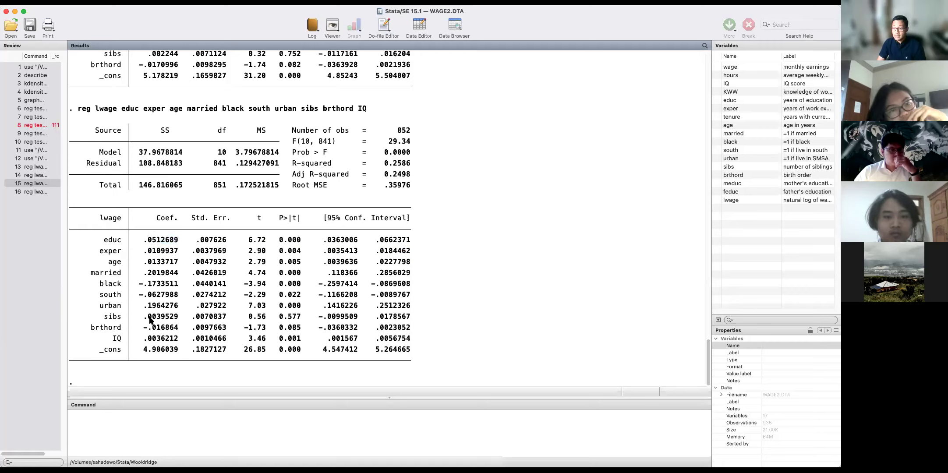
left_click_drag(145, 339, 412, 340)
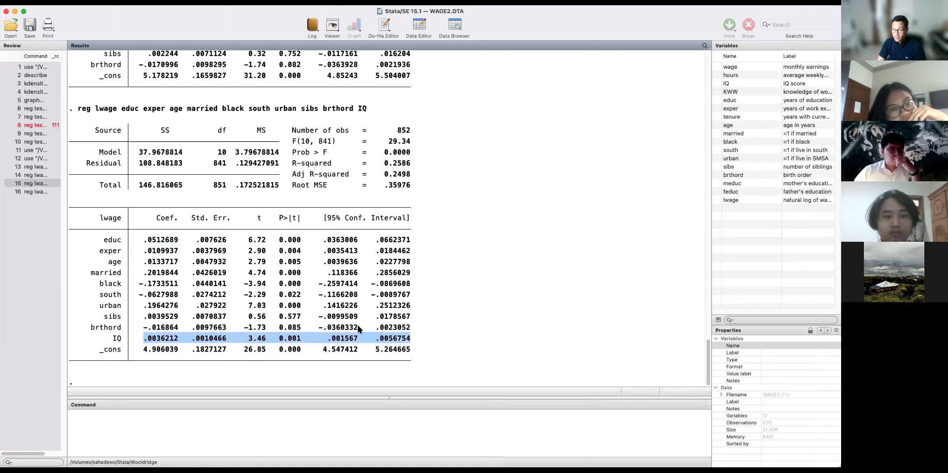
left_click_drag(88, 337, 424, 340)
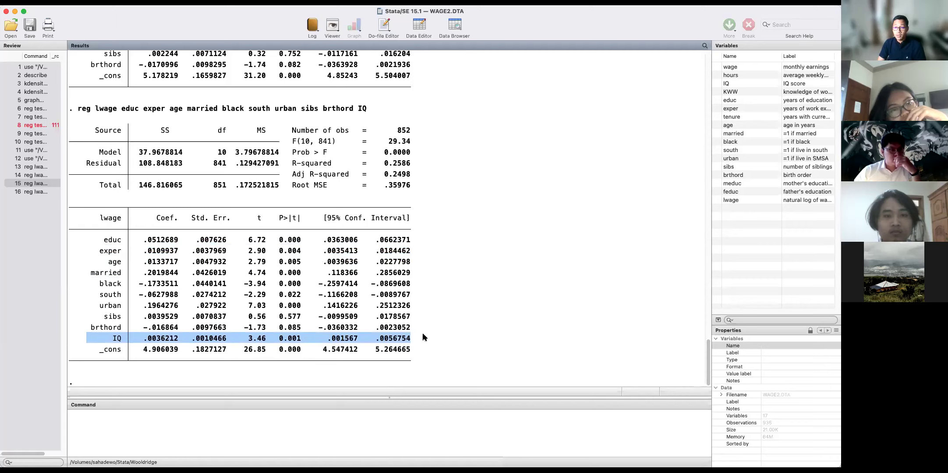
left_click_drag(93, 250, 424, 328)
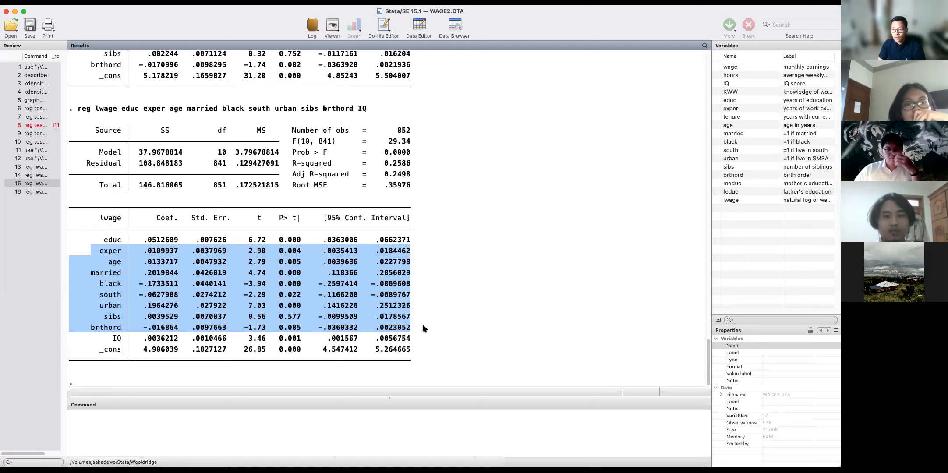
Save the residuals of the full lwage regression that includes IQ as r, and plot residuals against fitted values with rvfplot.
left_click_drag(147, 240, 176, 240)
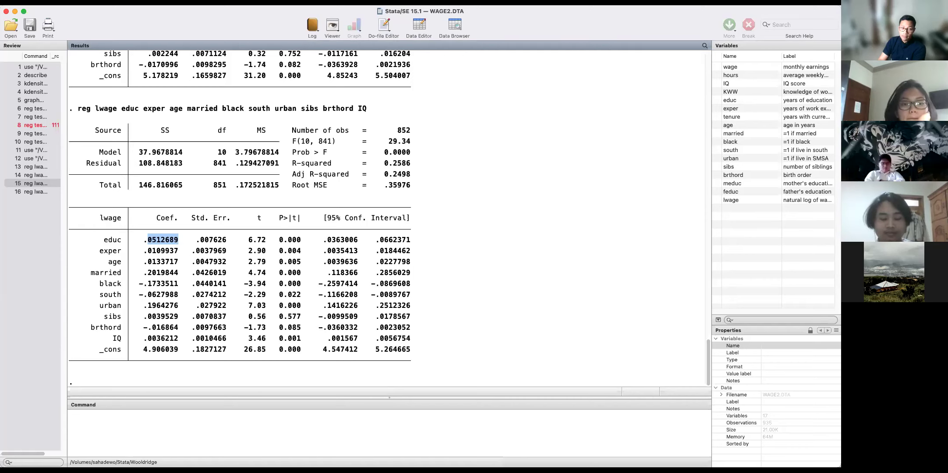
key("super+Tab")
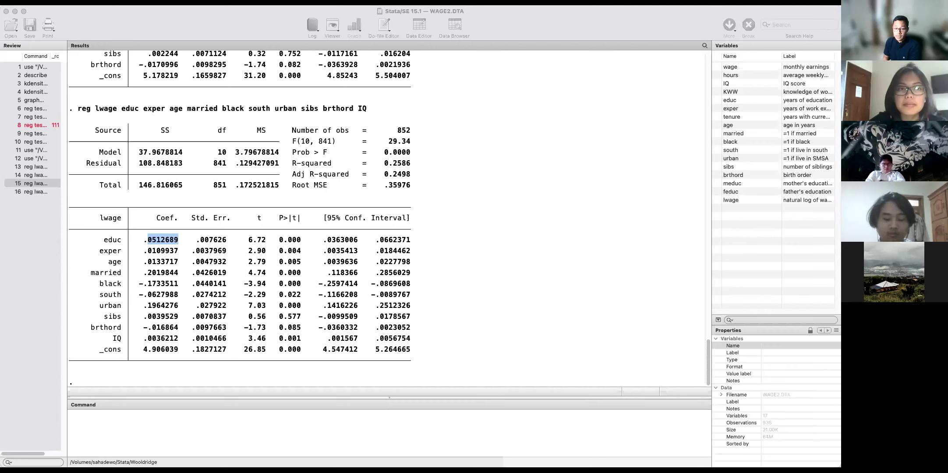
left_click(164, 428)
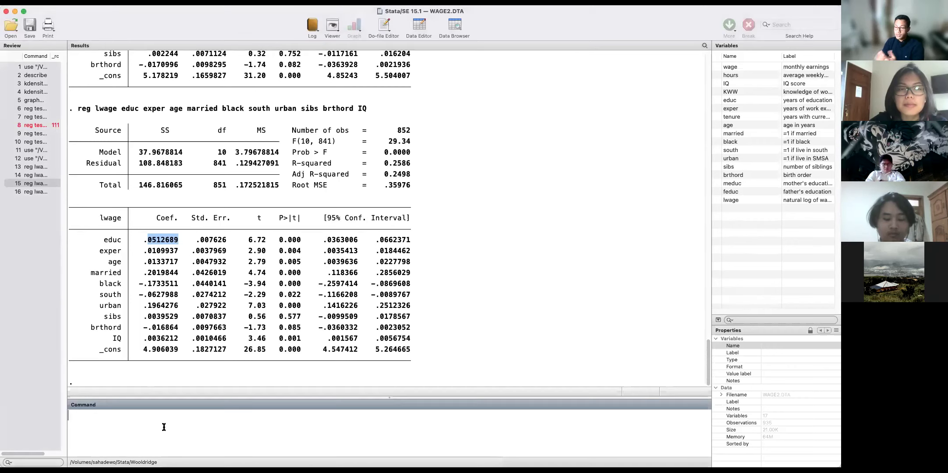
type("predict r")
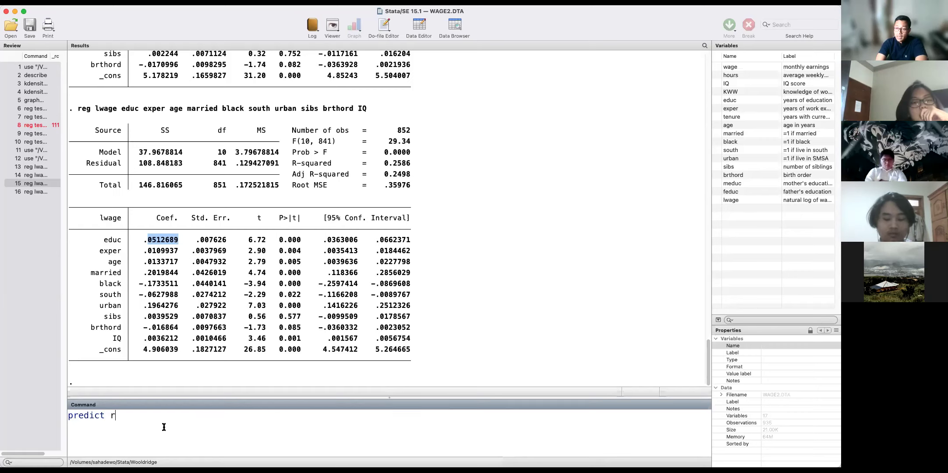
type(", resid")
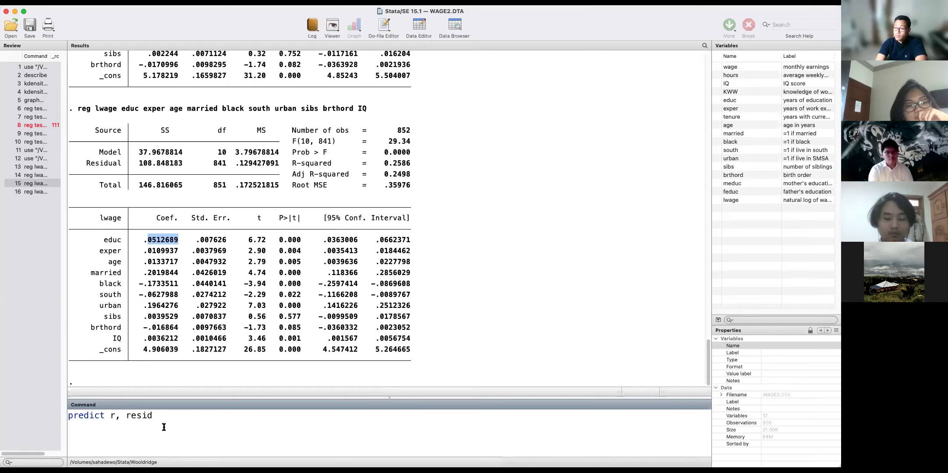
key("Return")
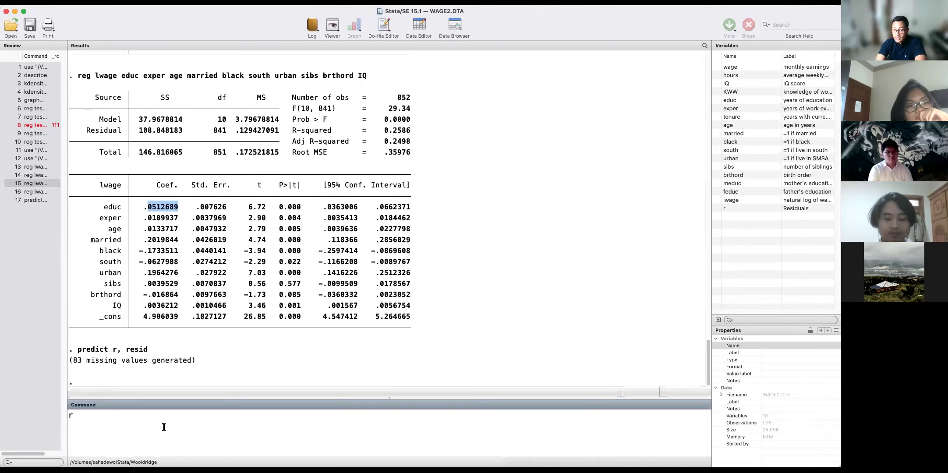
type("rvfplot")
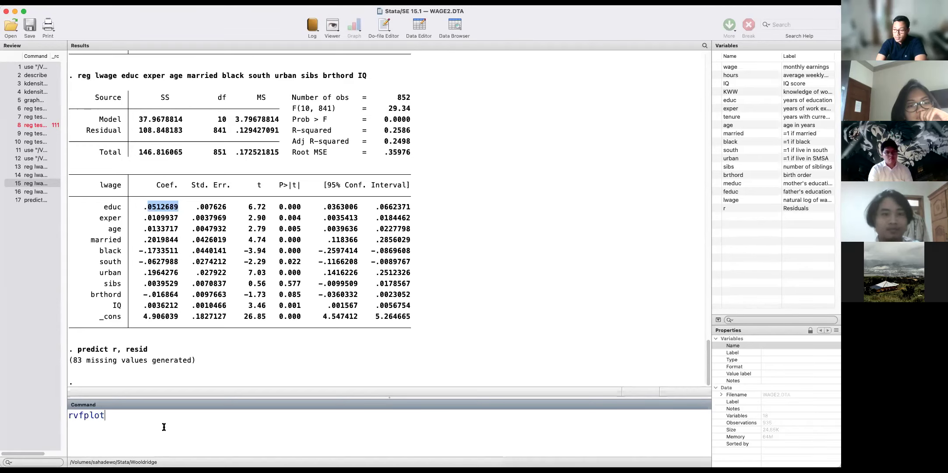
key("Return")
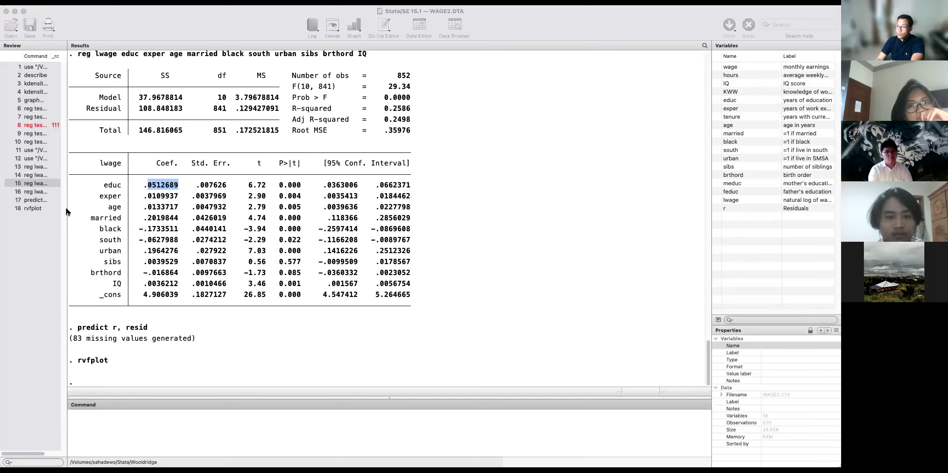
Annotate the screen freehand with a long horizontal line, a small loop at its start, and vertical strokes and curves across it.
left_click_drag(178, 196, 431, 198)
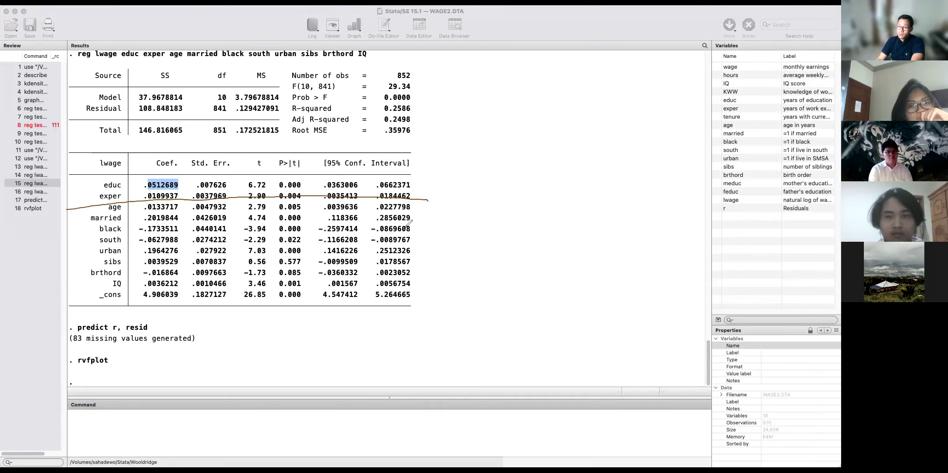
left_click_drag(50, 201, 64, 193)
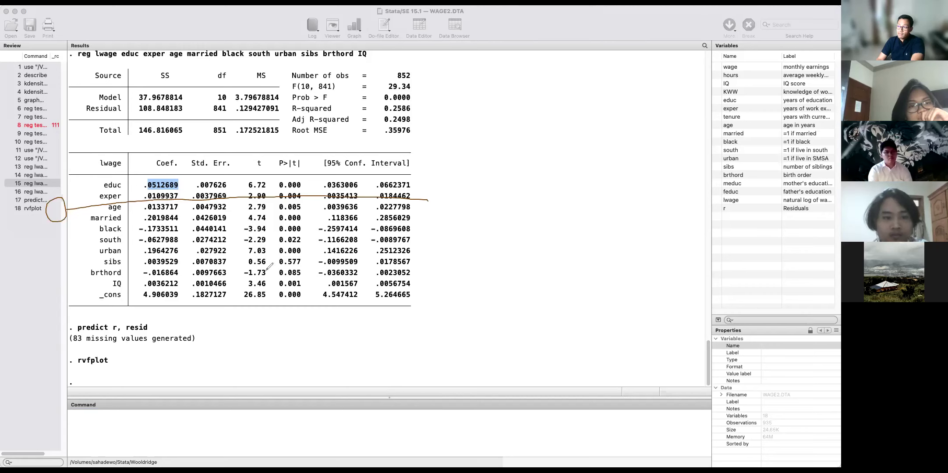
left_click_drag(257, 121, 266, 287)
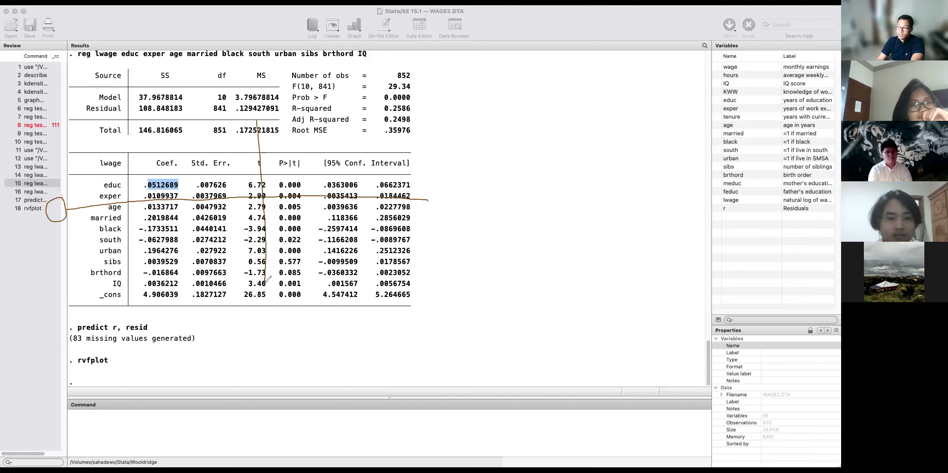
mouse_move(265, 119)
left_mouse_down()
mouse_move(300, 186)
mouse_move(274, 235)
mouse_move(280, 264)
left_mouse_up()
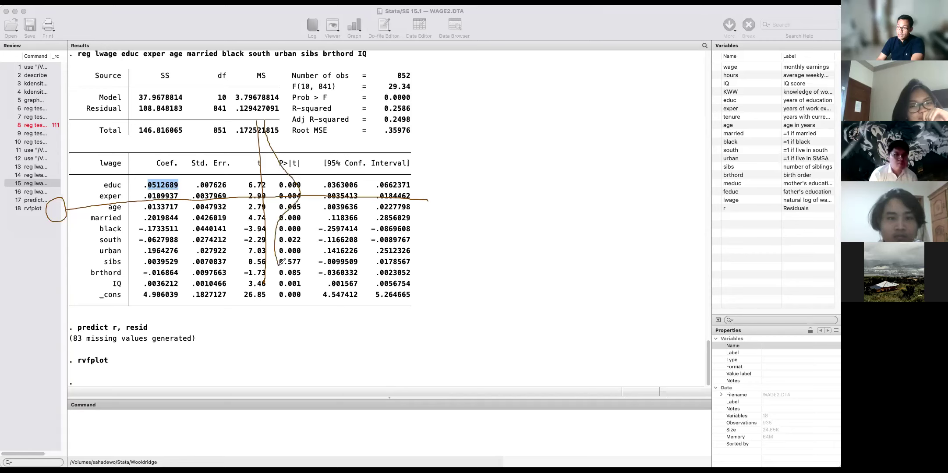
left_click_drag(140, 173, 139, 230)
left_click_drag(155, 171, 168, 201)
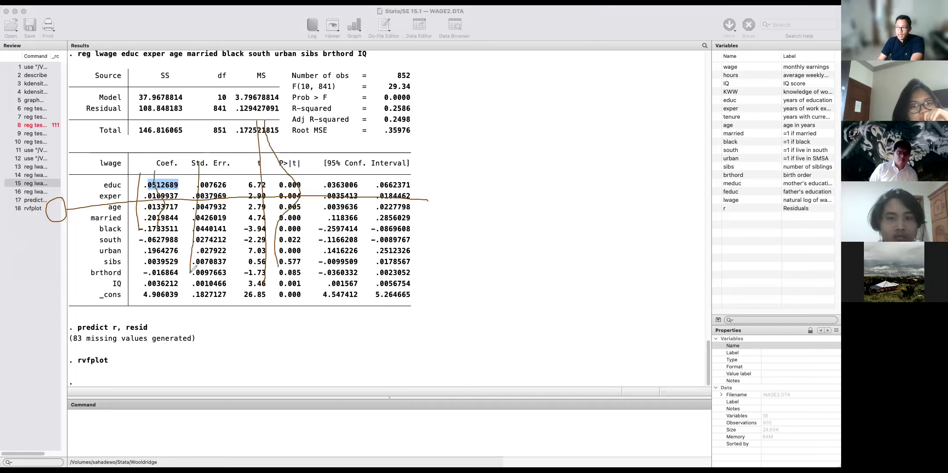
mouse_move(217, 149)
left_mouse_down()
mouse_move(237, 219)
mouse_move(216, 232)
left_mouse_up()
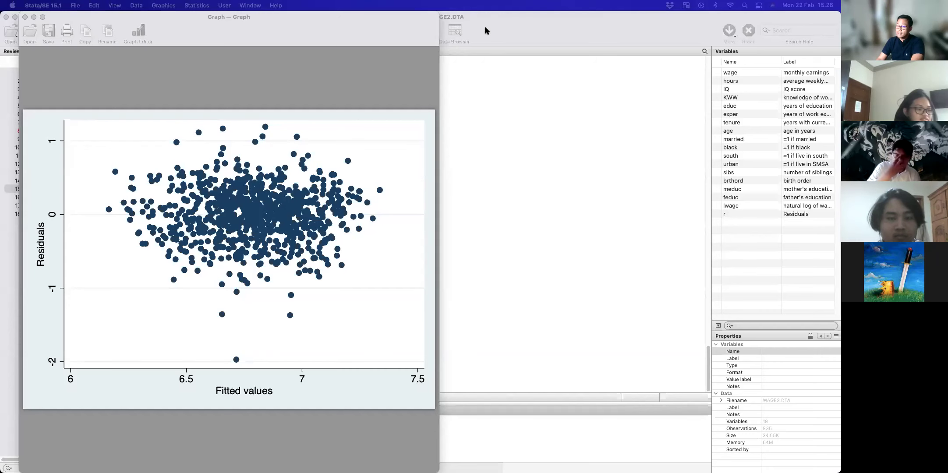
Close the graph window and redraw the residual-versus-fitted plot with rvfplot.
left_click(25, 16)
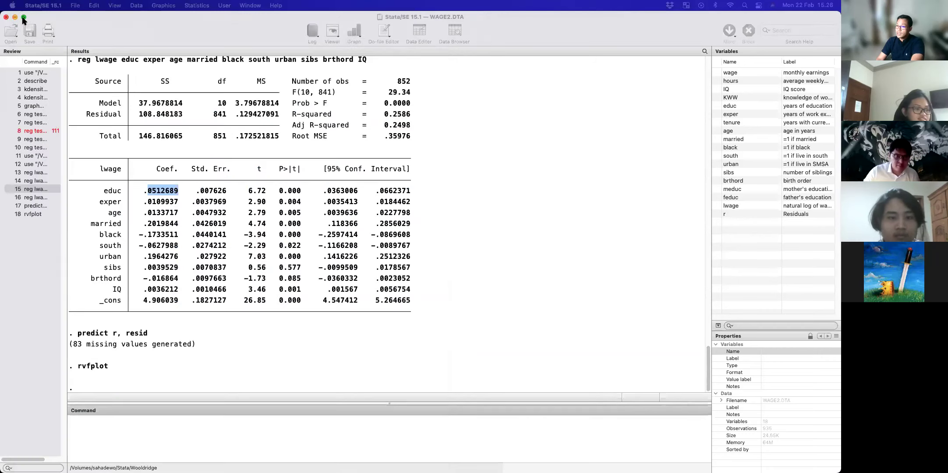
left_click(212, 417)
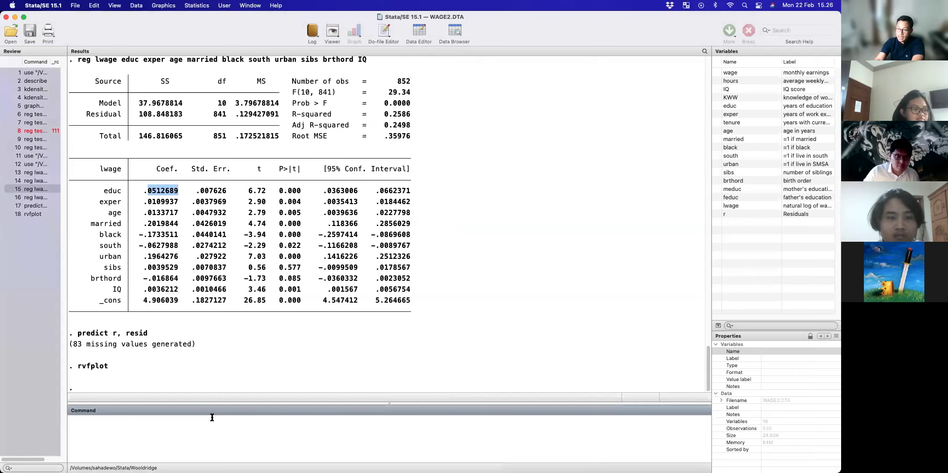
type("rvfplot")
key("Return")
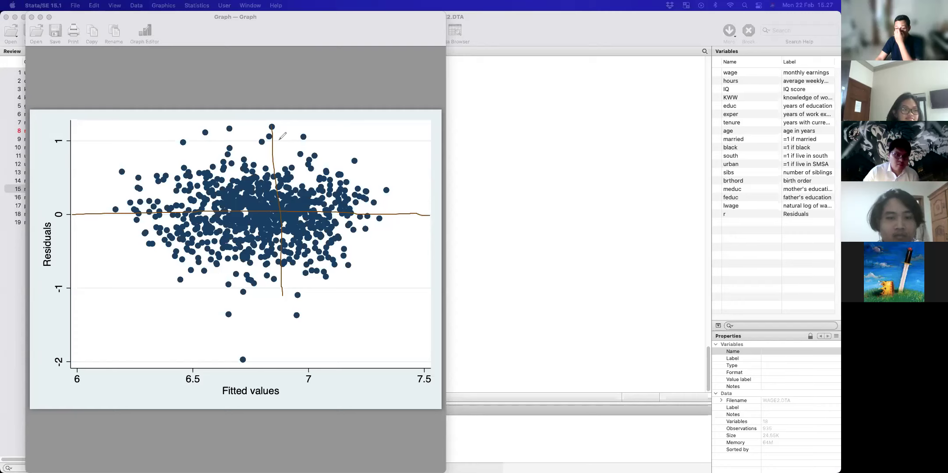
Mark the vertical spread of the residuals at low, middle and high fitted values with freehand strokes on the plot.
left_click_drag(145, 176, 148, 243)
left_click_drag(368, 180, 373, 240)
left_click_drag(186, 149, 189, 283)
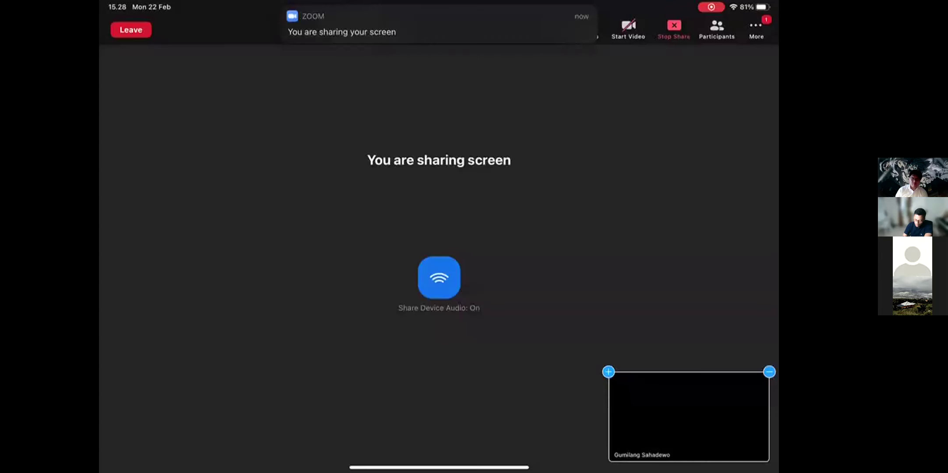
Switch to the lecture slides and go back to the Homoscedasticity slide on page 35.
left_click_drag(439, 467, 674, 471)
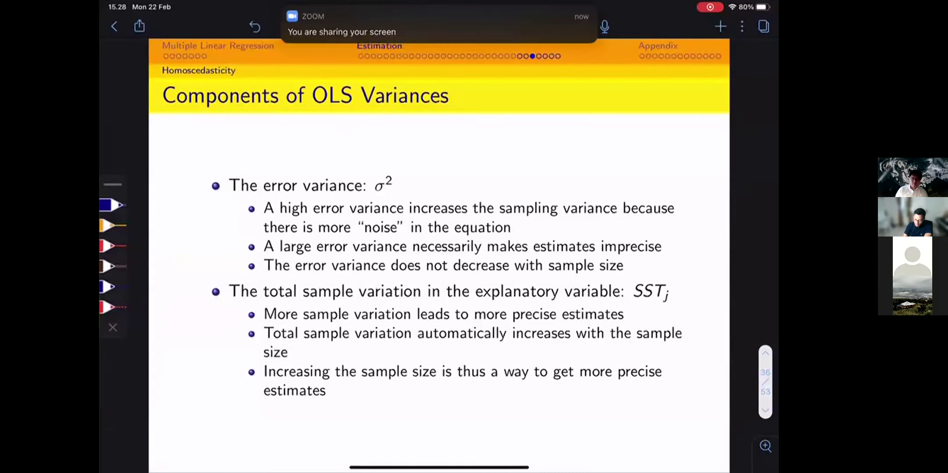
left_click_drag(306, 262, 767, 262)
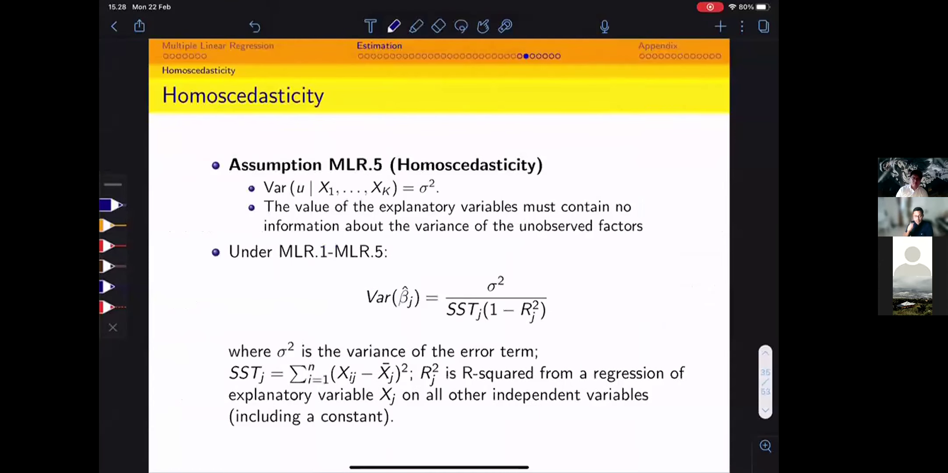